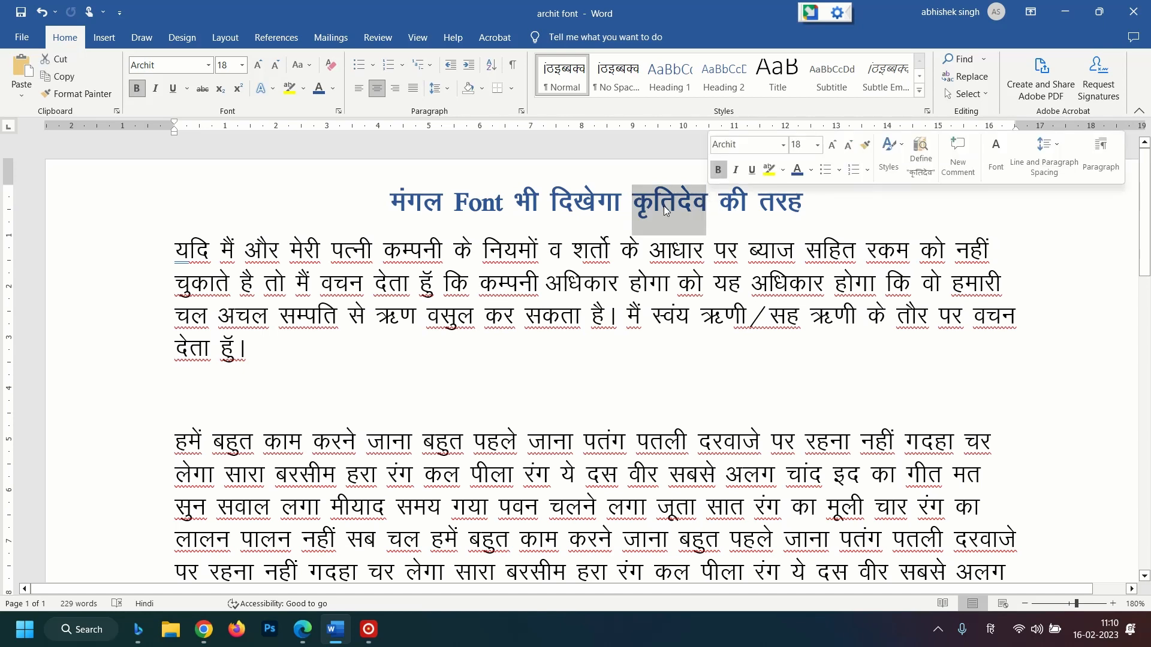
- Examine the fonts of the heading word कृतिदेव and the body text, including the first line
click(675, 201)
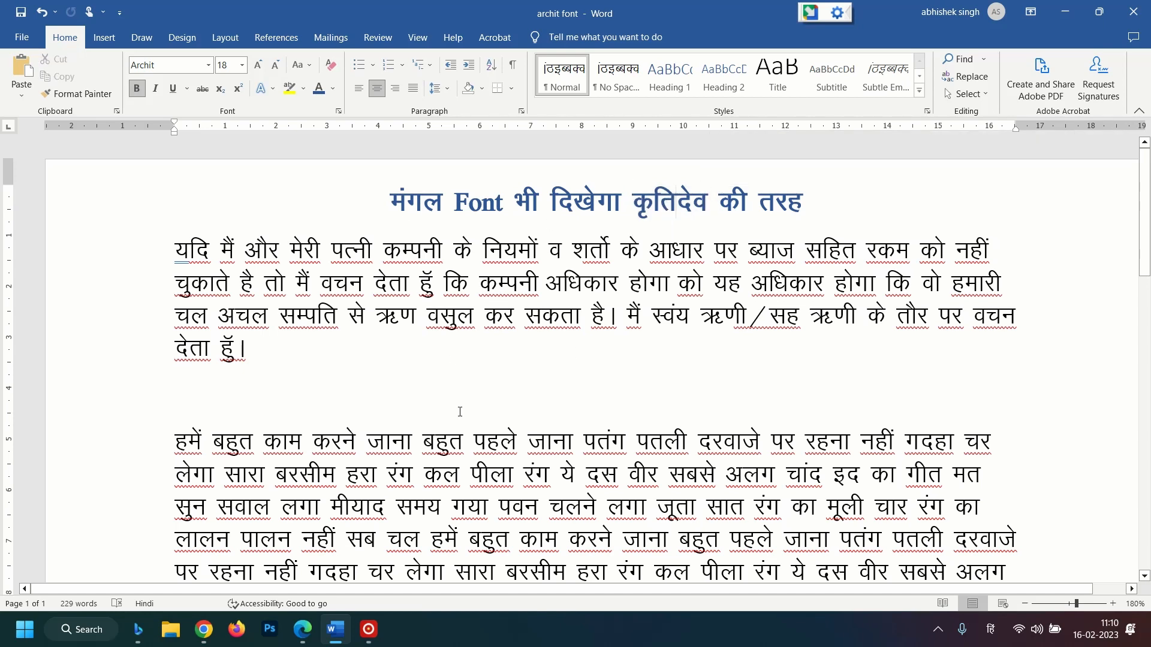
mouse_move(387, 202)
mouse_down()
mouse_move(504, 205)
mouse_move(389, 203)
mouse_up()
drag(709, 204, 633, 194)
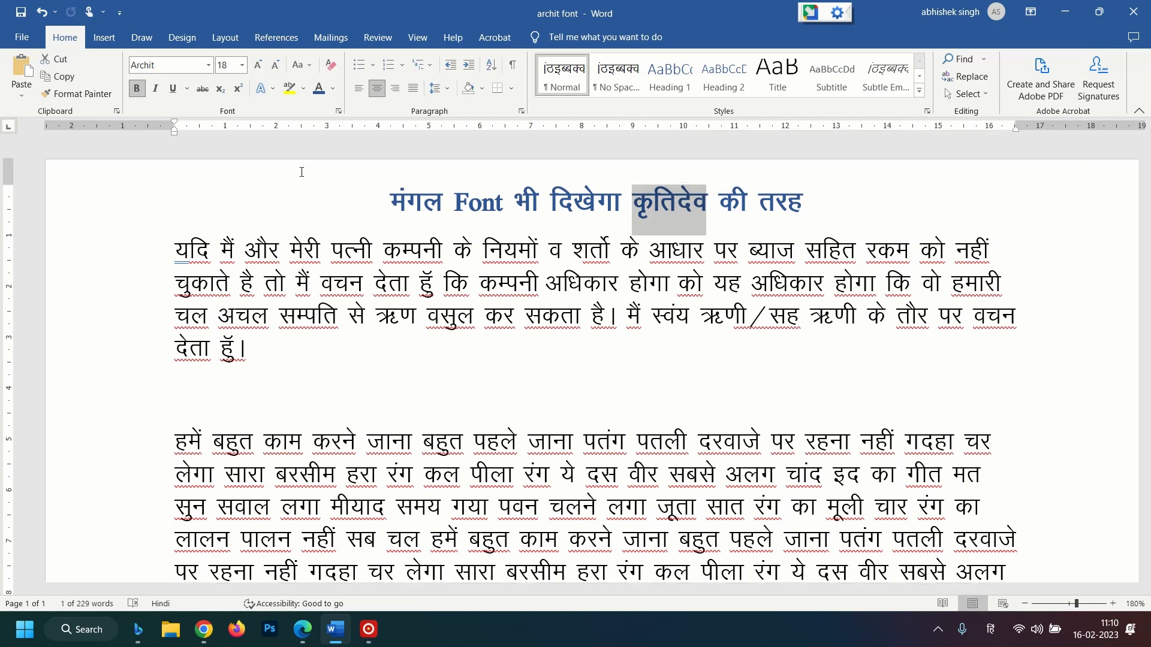
click(535, 248)
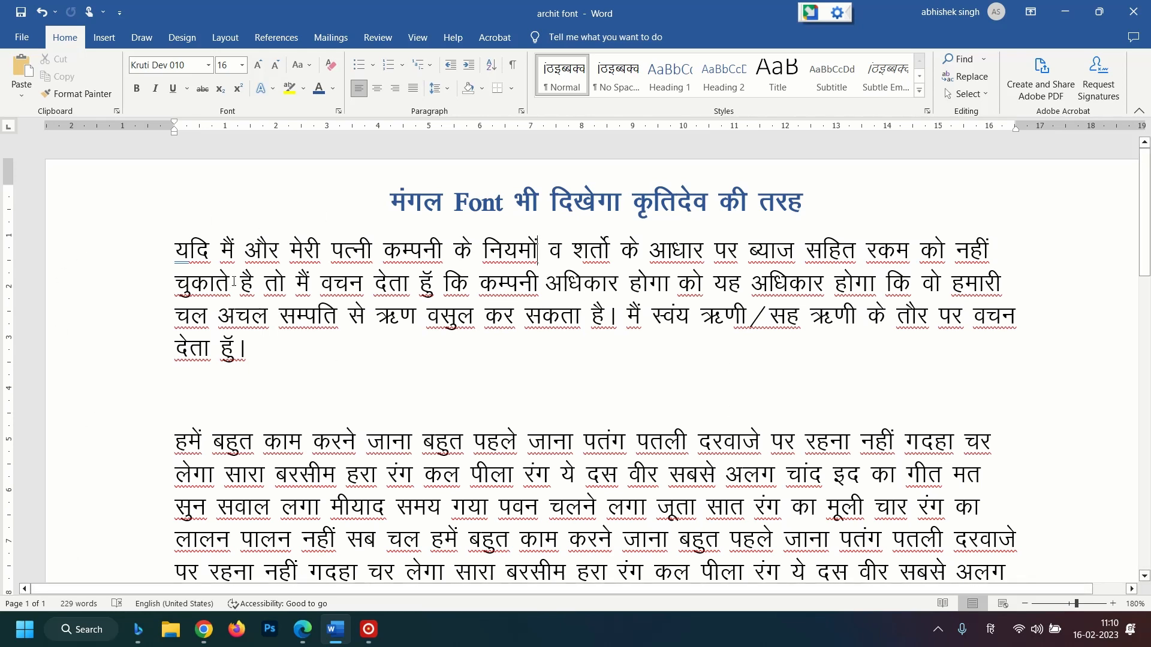
drag(175, 250, 496, 530)
scroll(495, 423, up, 3)
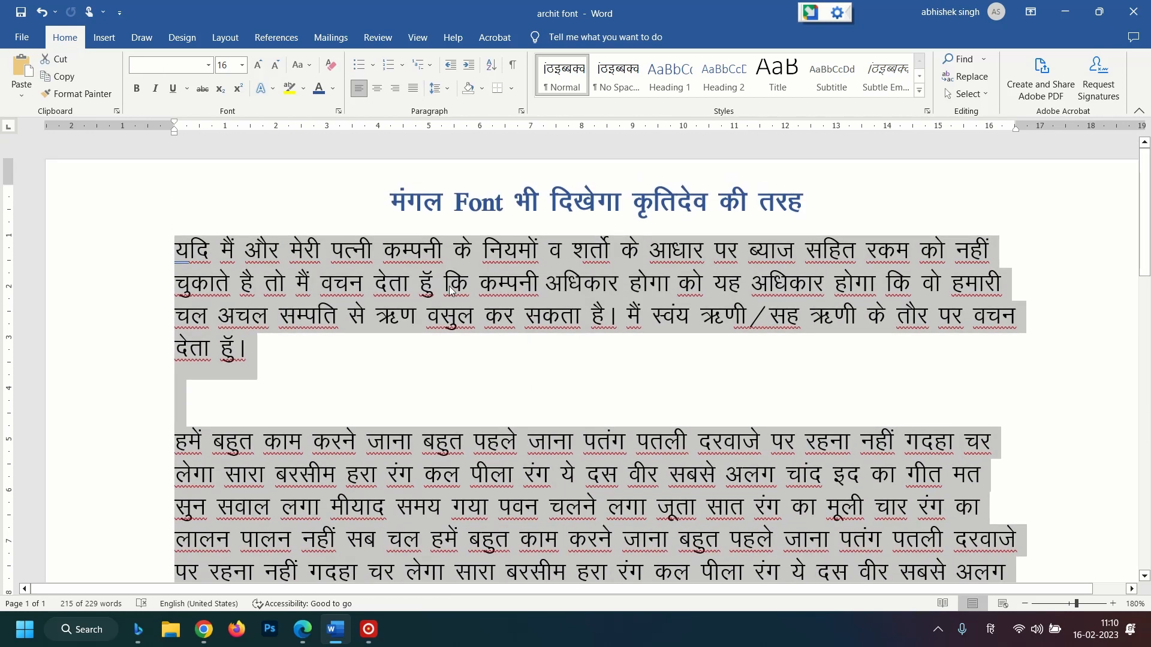
click(448, 286)
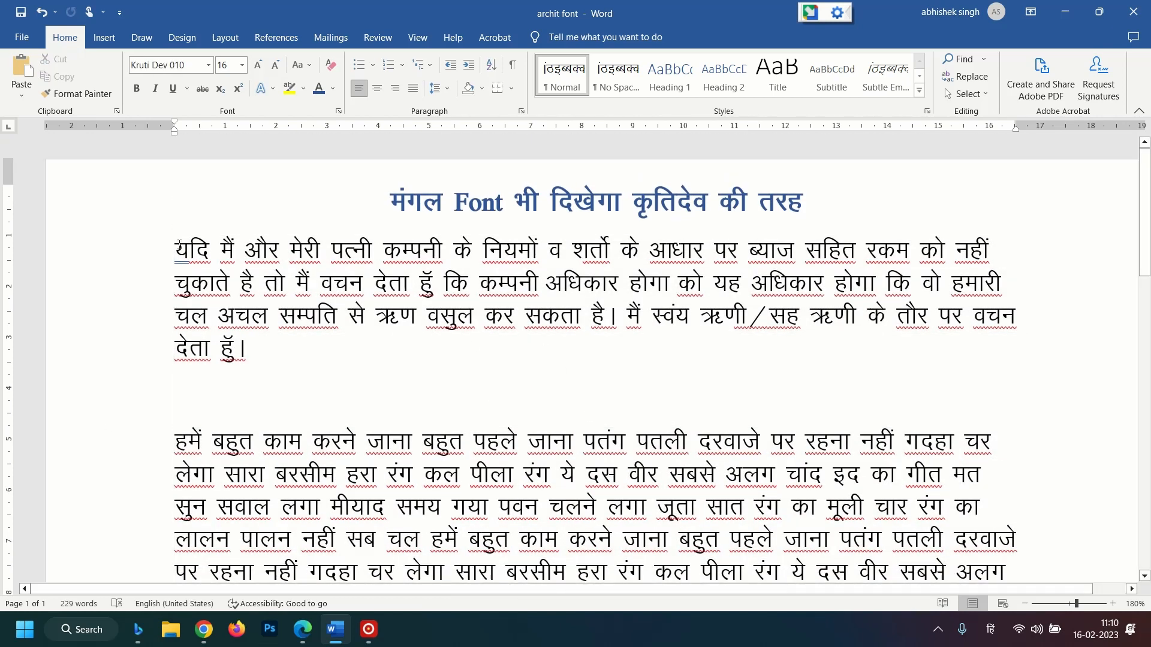
drag(179, 244, 986, 251)
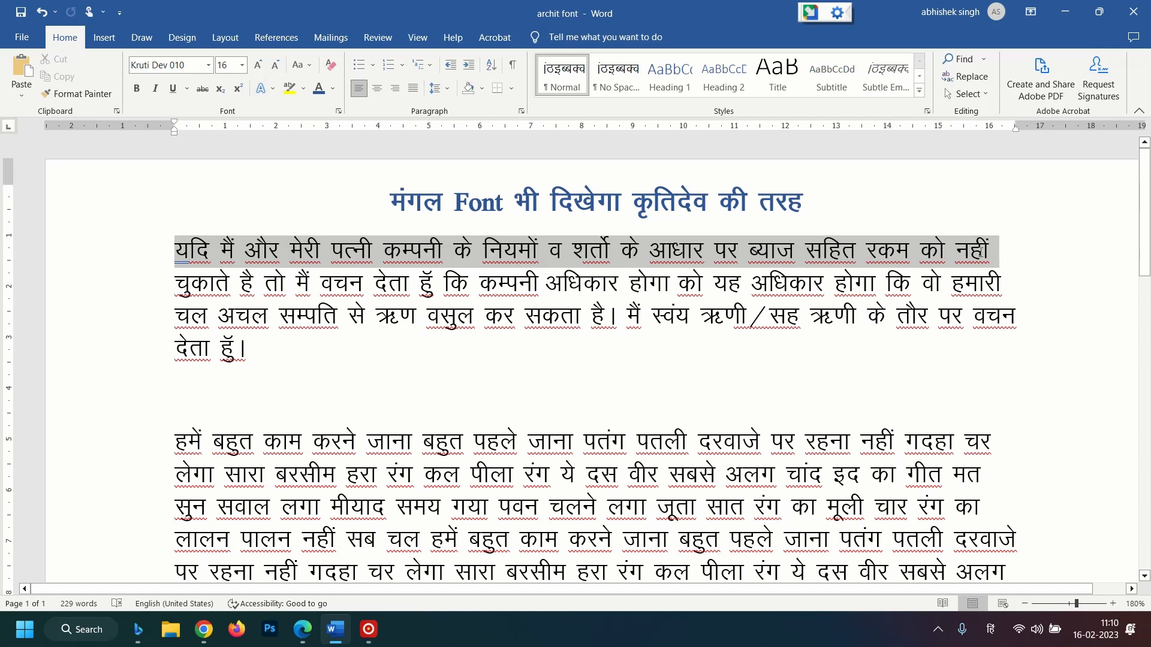
click(702, 283)
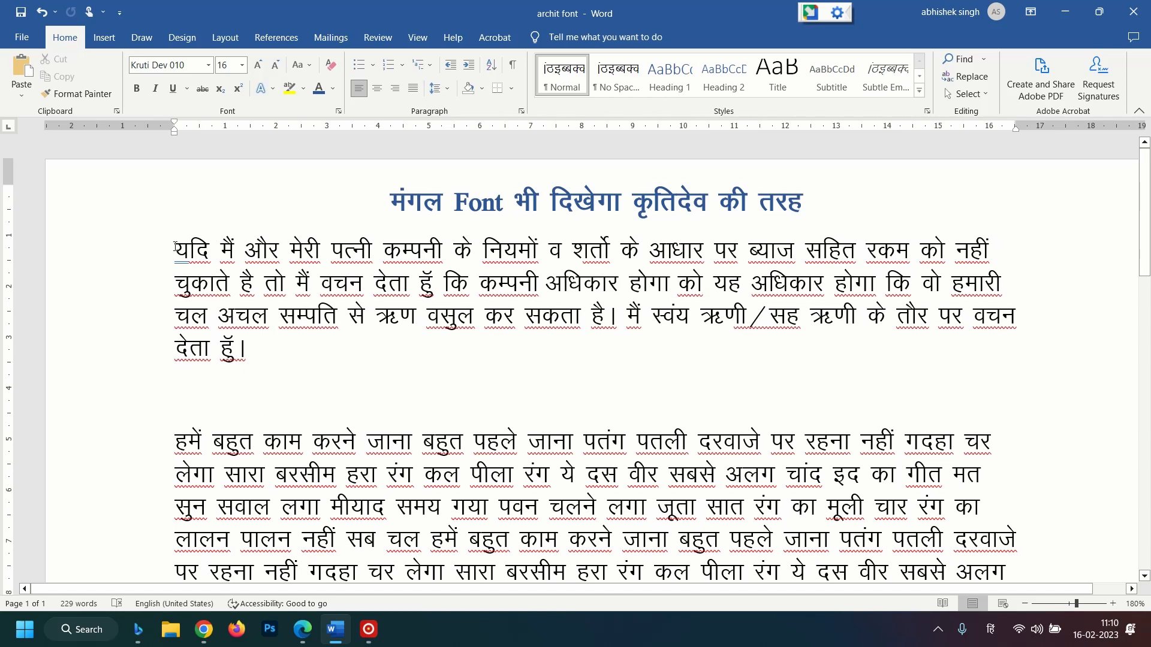
- Highlight the whole first paragraph to review how its Hindi text is displayed
mouse_move(175, 247)
mouse_down()
mouse_move(887, 282)
mouse_move(988, 255)
mouse_move(175, 252)
mouse_up()
click(407, 160)
drag(175, 246, 248, 354)
click(274, 252)
click(175, 251)
drag(255, 351, 175, 249)
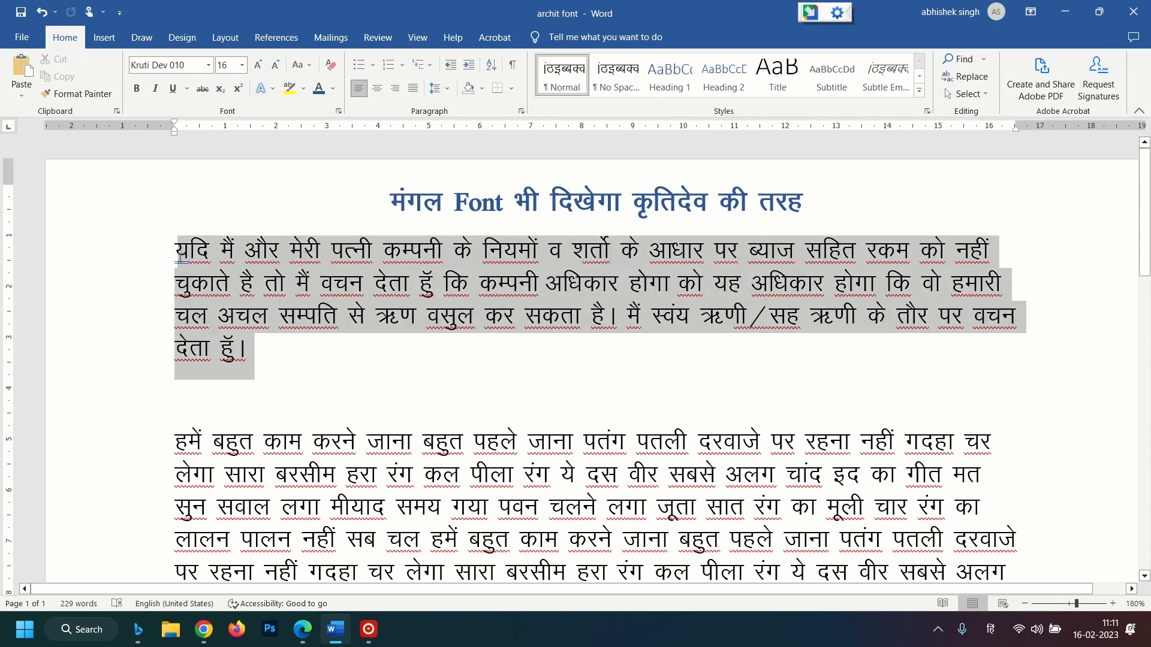
click(305, 323)
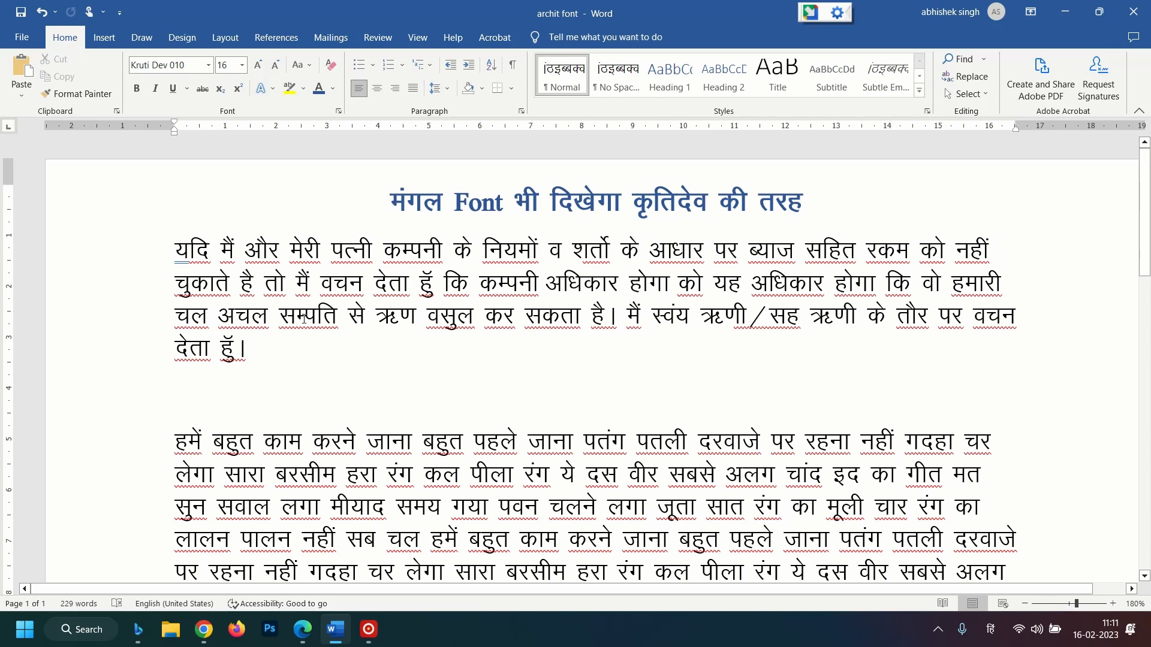
- Check the font used at several words of the first paragraph and look over the second paragraph
click(536, 251)
click(672, 283)
click(450, 284)
click(378, 248)
click(367, 284)
scroll(500, 462, down, 2)
scroll(500, 461, up, 2)
scroll(517, 525, down, 2)
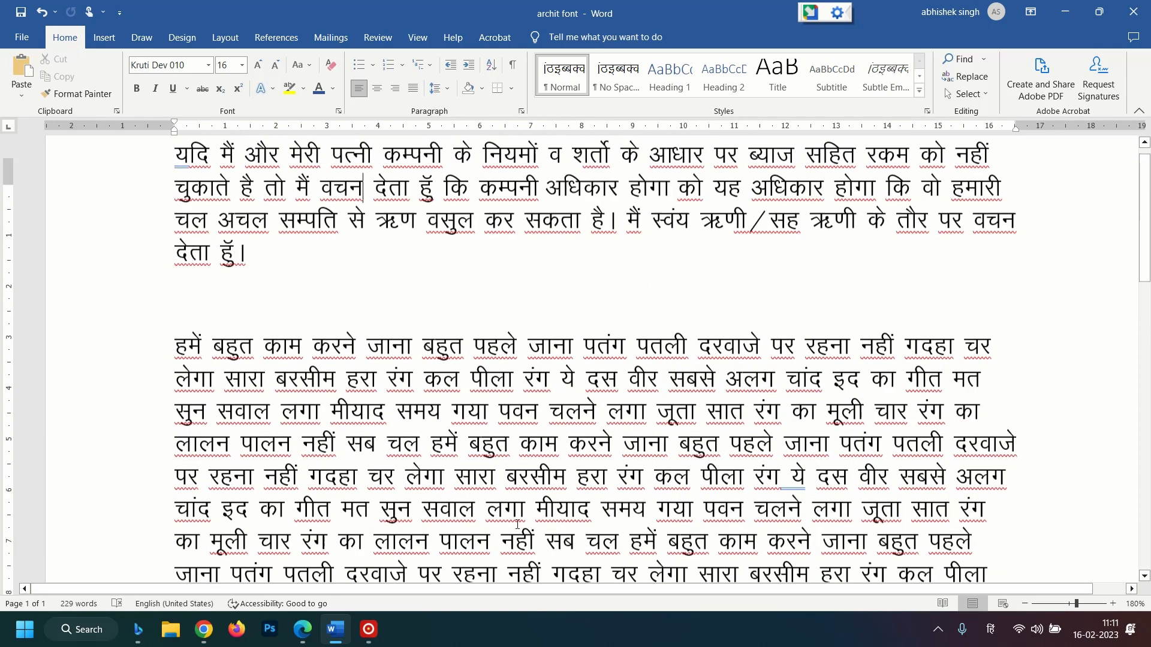
scroll(517, 525, up, 2)
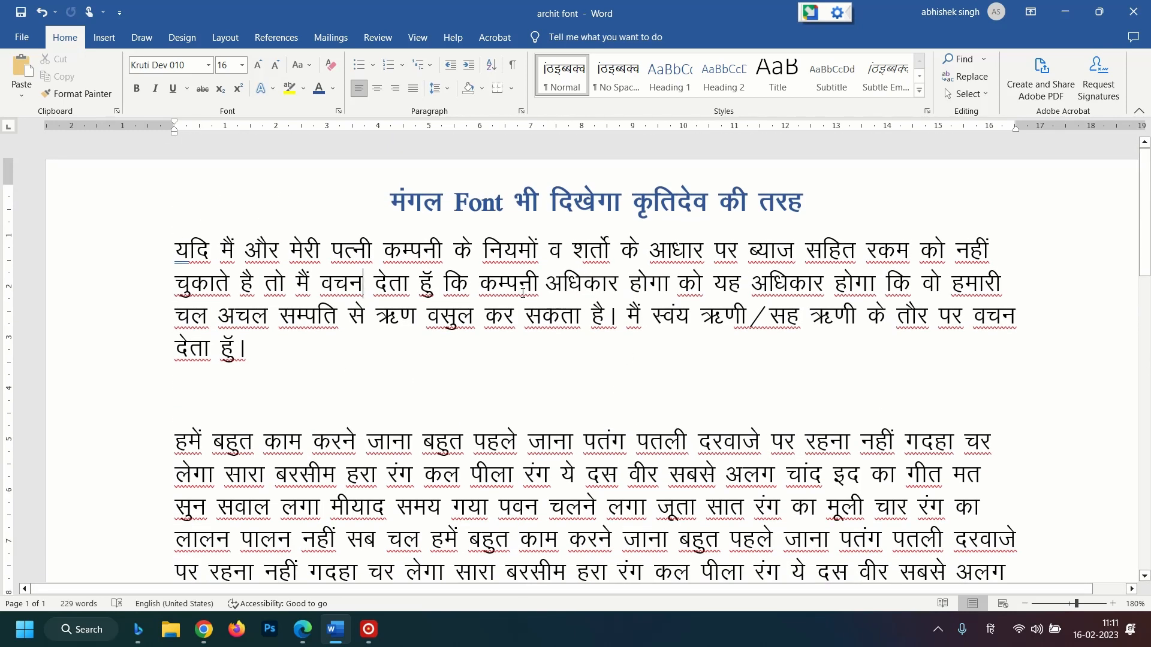
- Inspect the font applied to individual words of the first paragraph, including होगा and अधिकार in its second line
click(188, 252)
key(Right)
click(727, 291)
click(645, 286)
drag(669, 284, 627, 281)
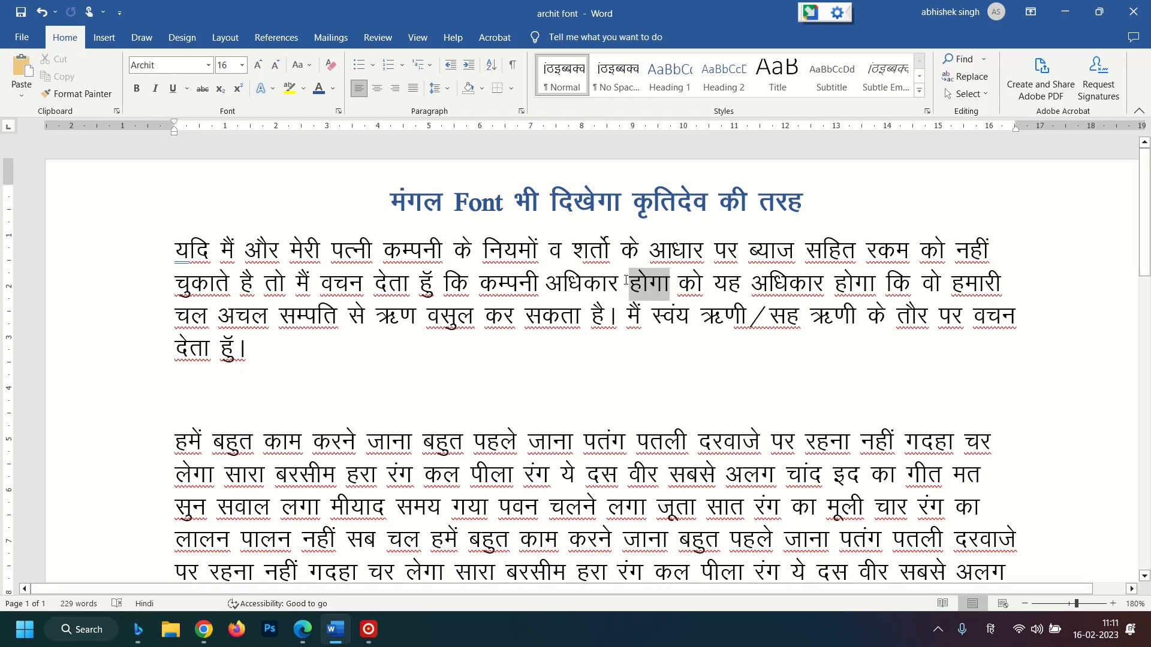
click(650, 286)
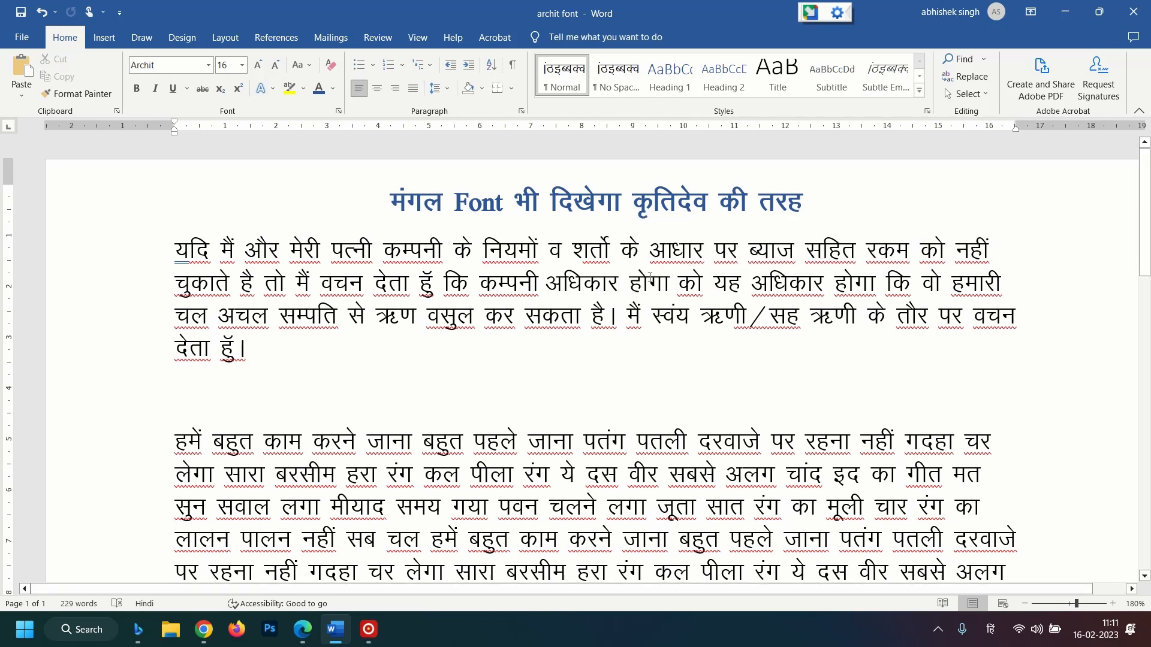
click(673, 285)
drag(670, 285, 627, 280)
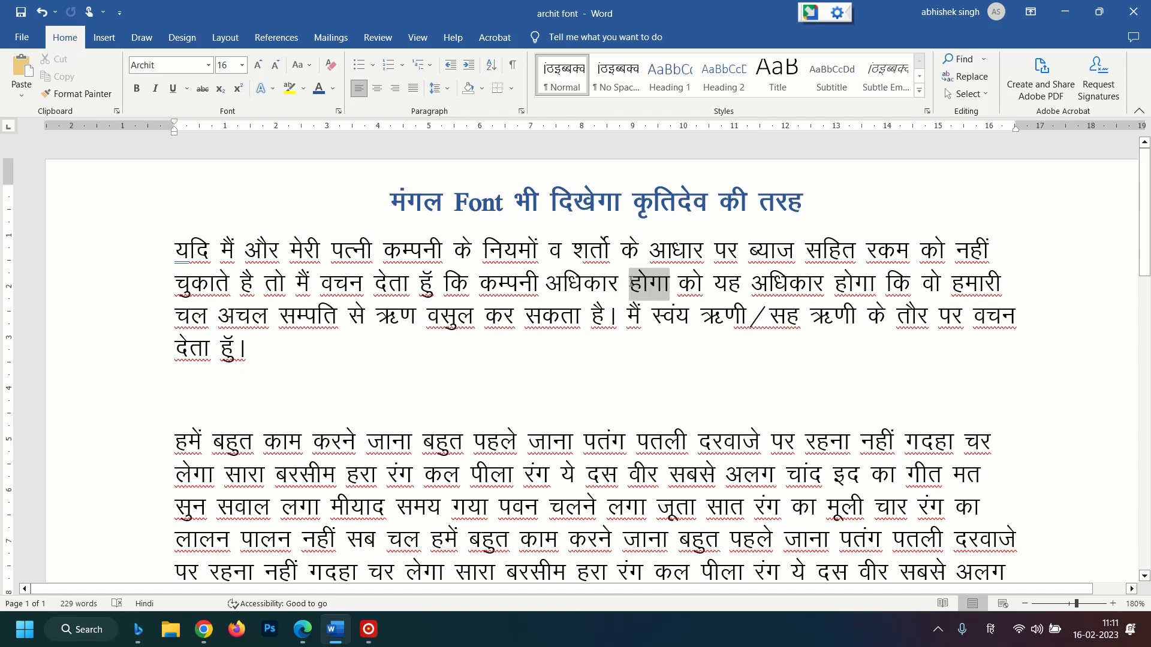
click(587, 286)
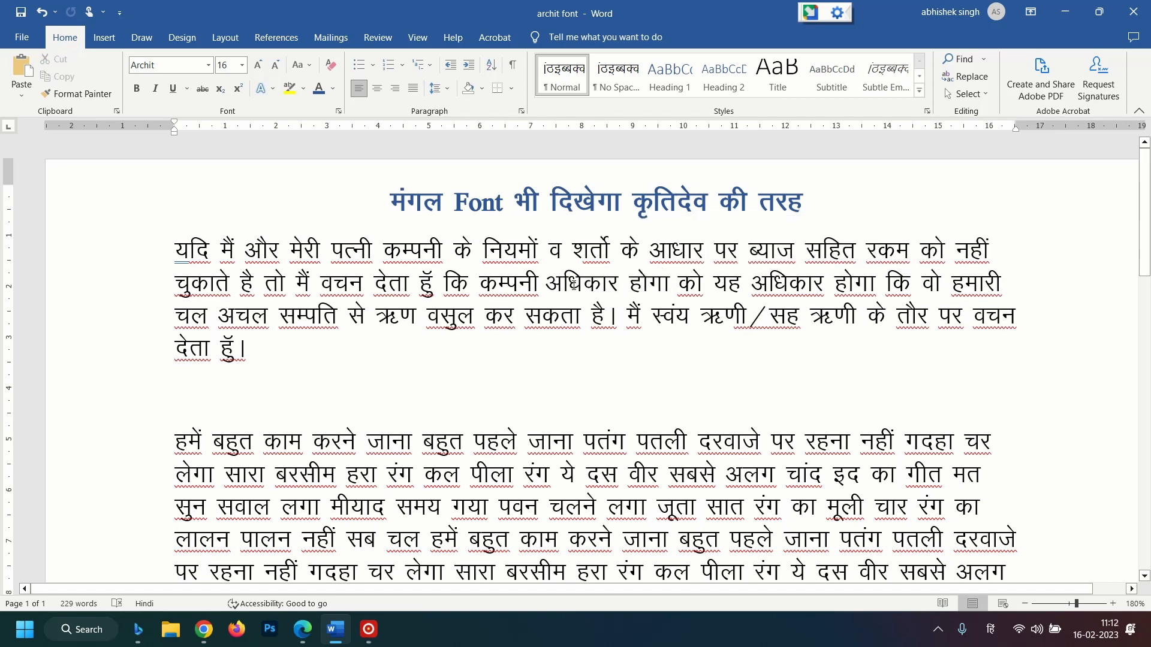
drag(561, 281, 603, 287)
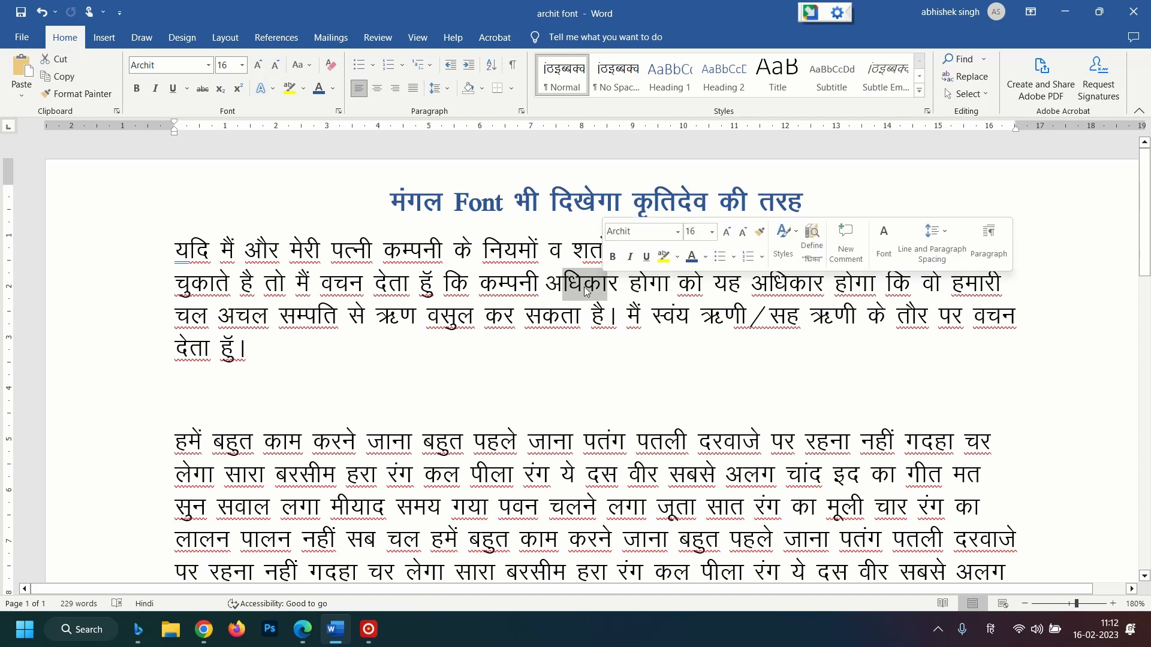
click(583, 284)
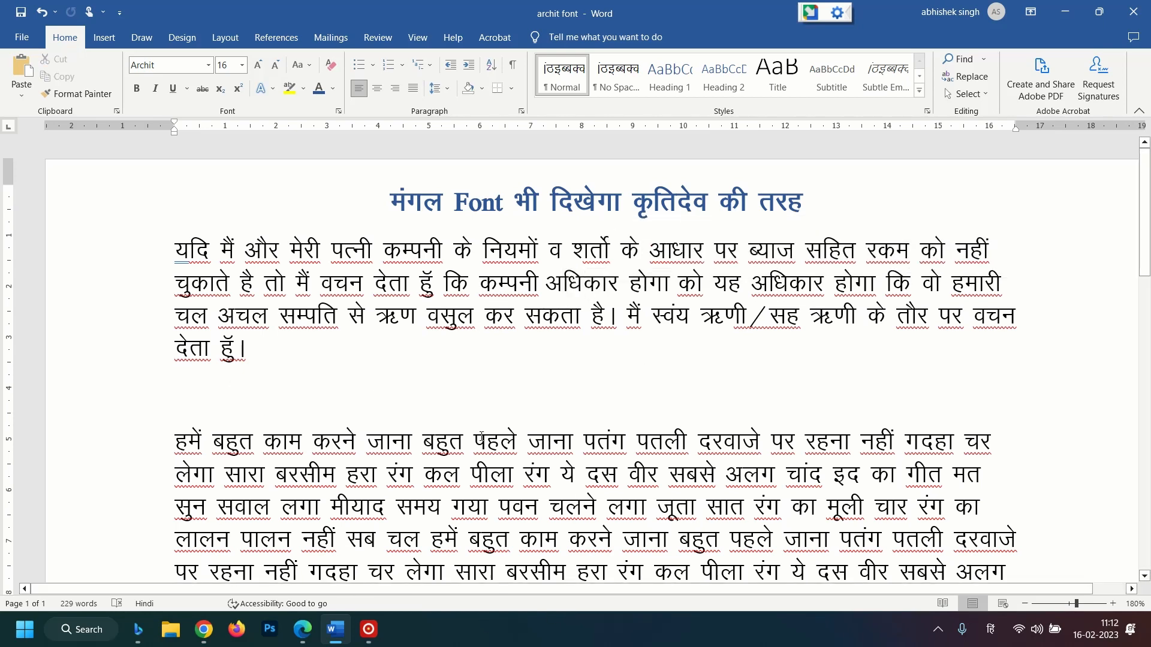
click(308, 283)
click(475, 252)
- Add two extra spaces after और in the first line and set the font there to Archit
click(279, 252)
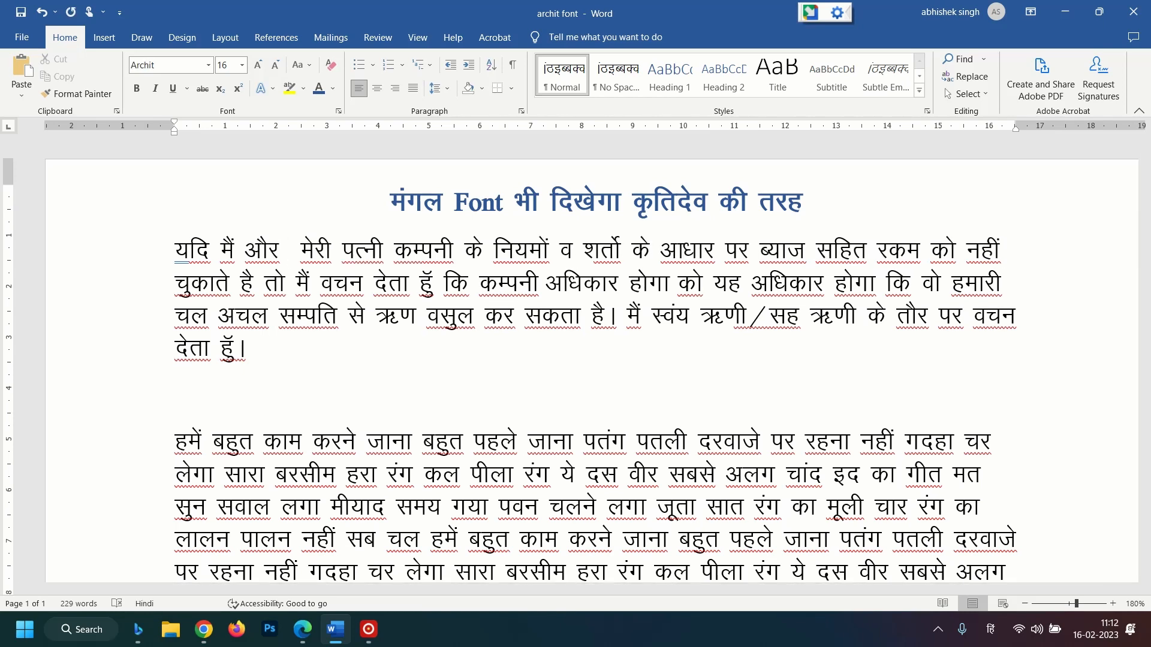
click(209, 65)
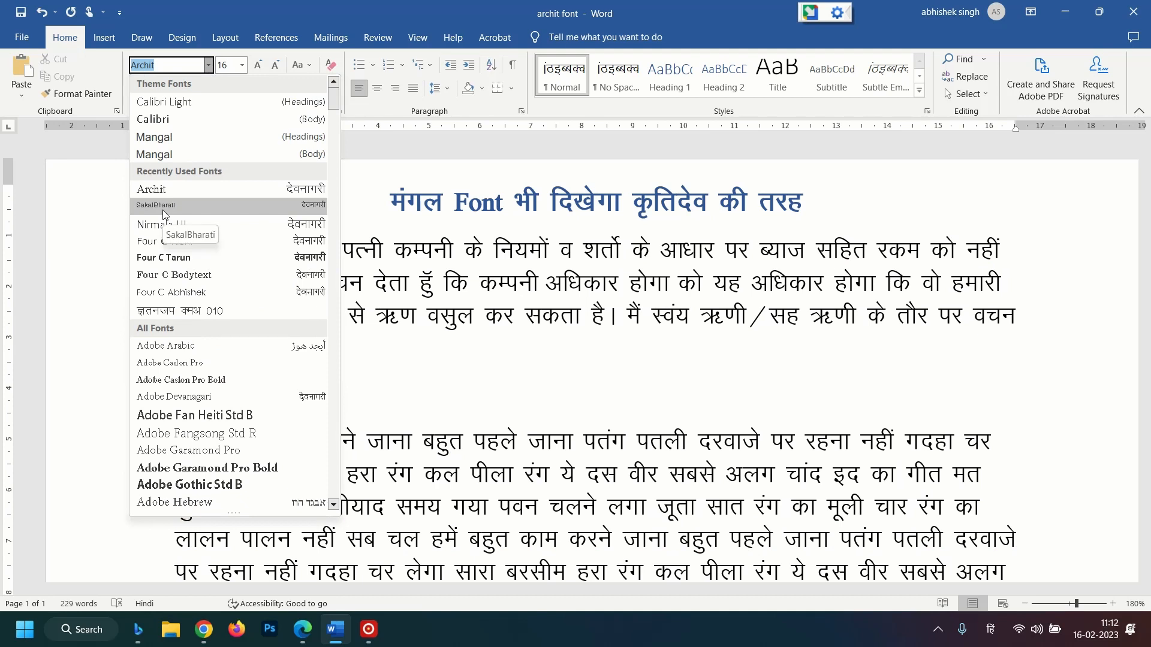
click(393, 148)
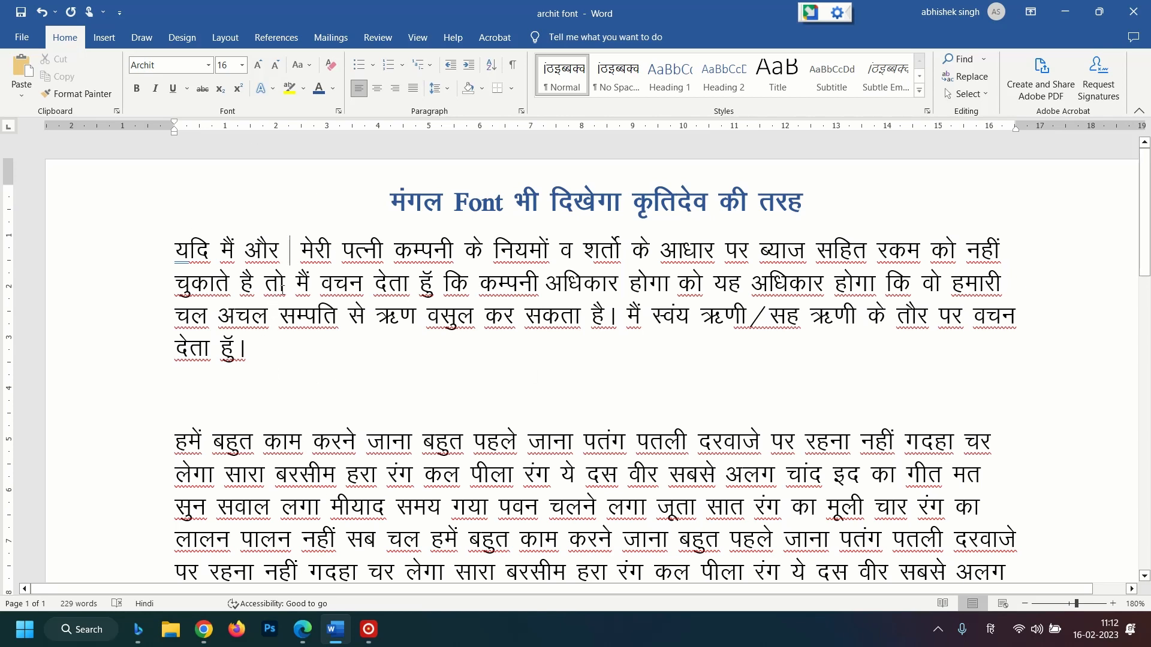
click(284, 244)
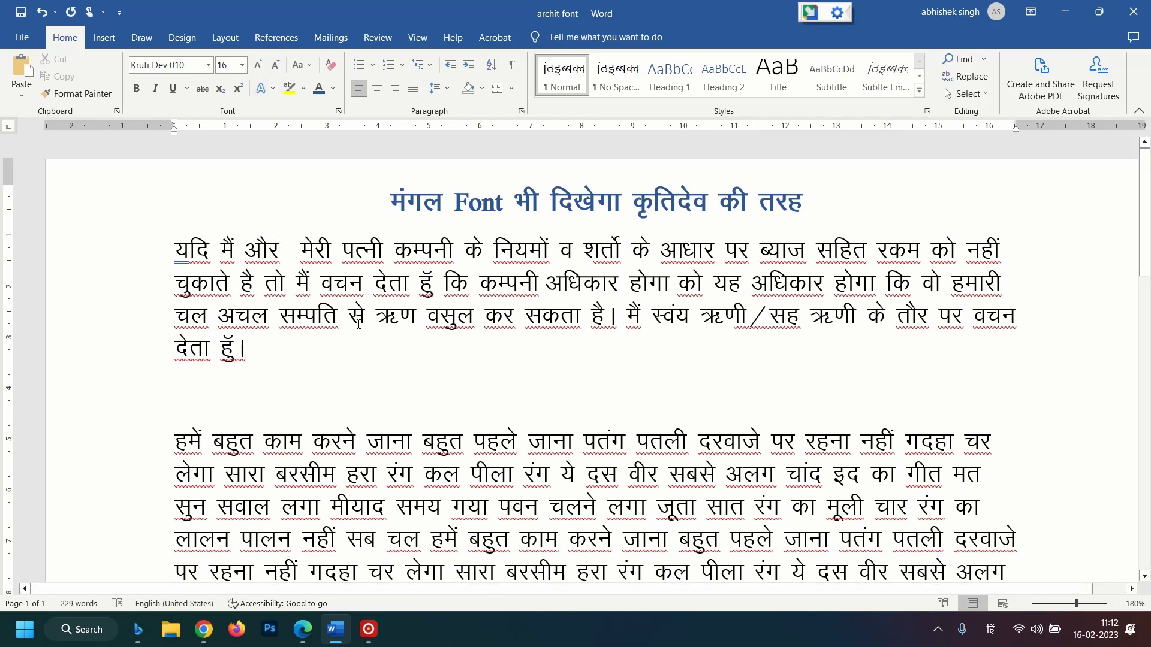
click(208, 65)
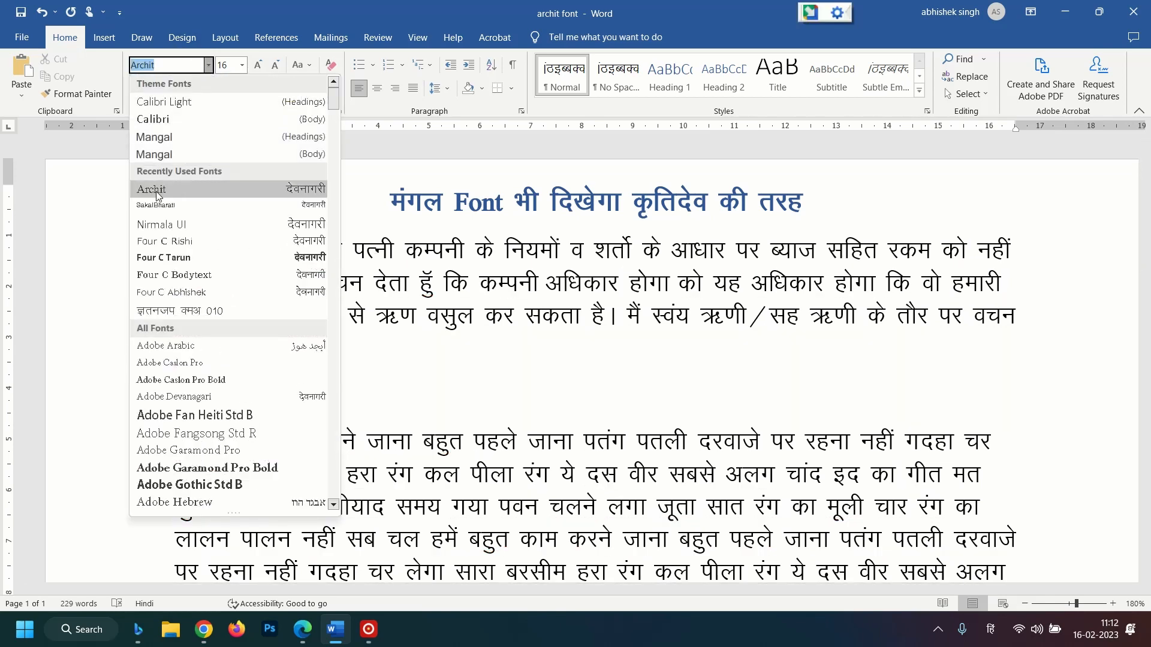
click(156, 195)
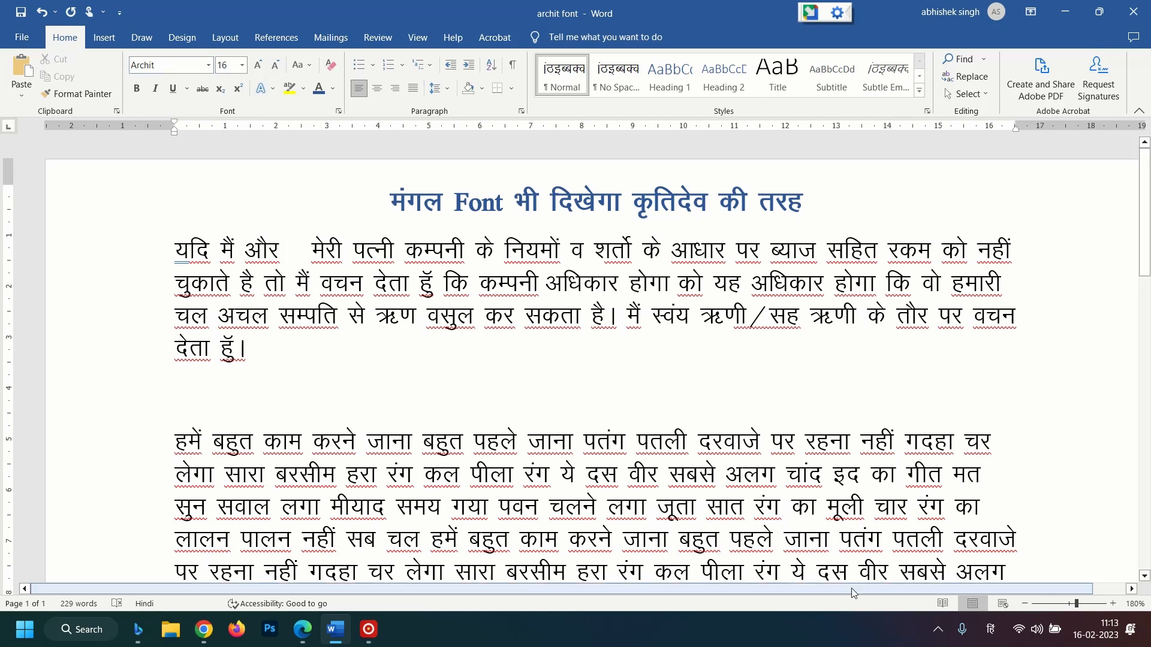
- Choose Hindi with Google Input Tools as the keyboard layout
key(alt+shift)
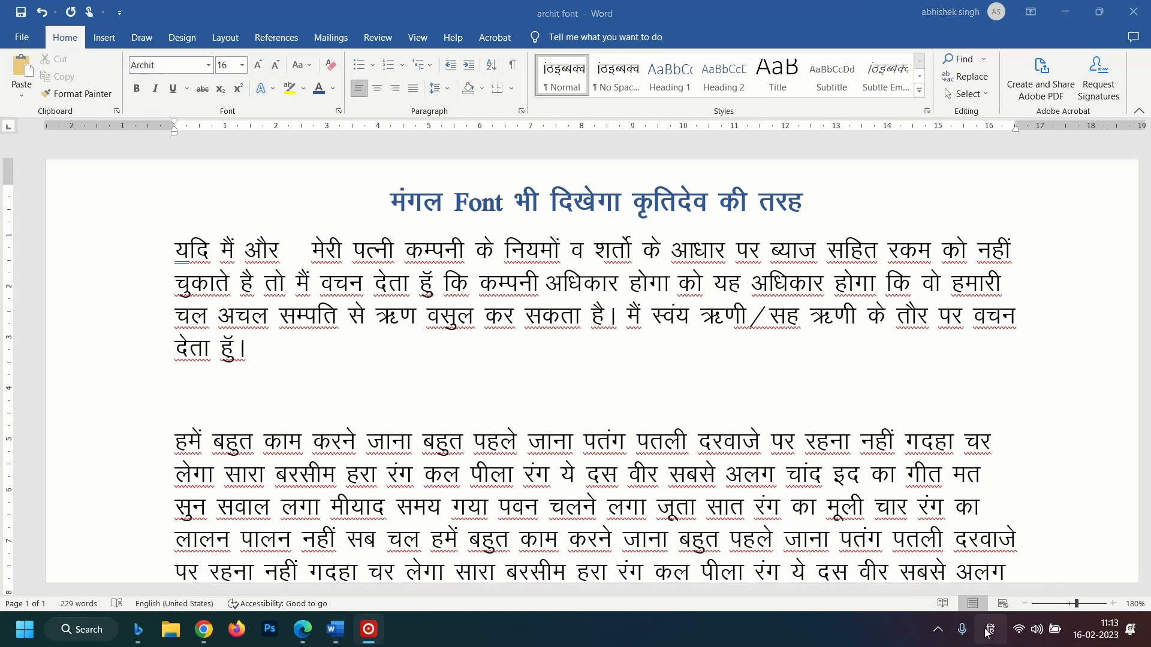
click(989, 631)
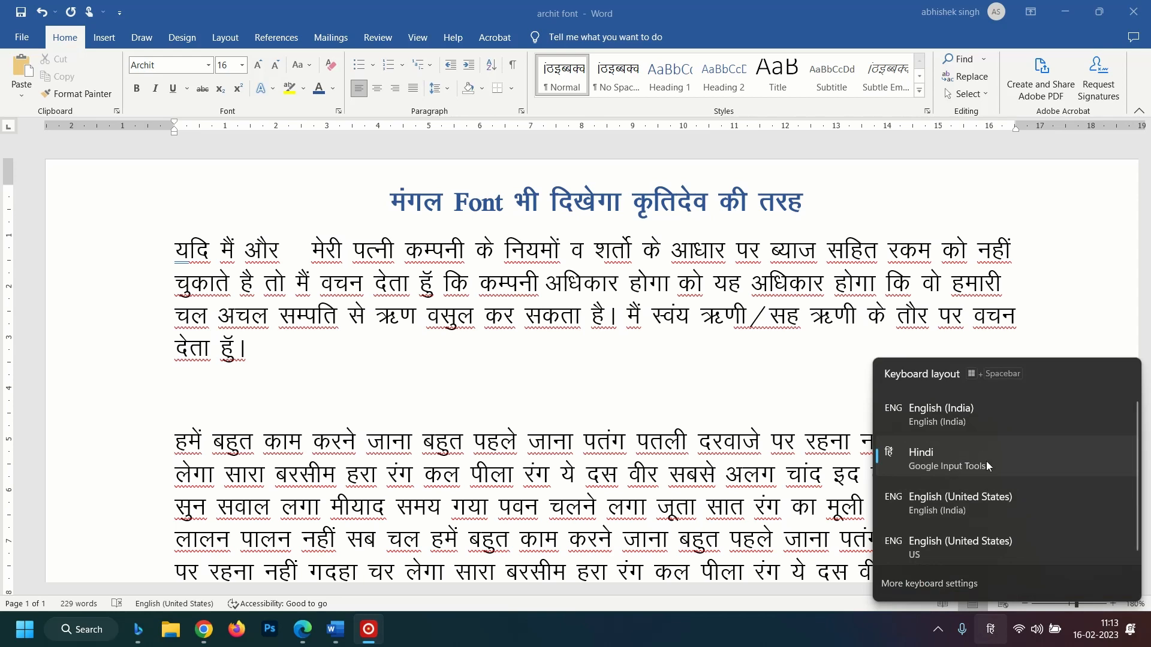
click(983, 621)
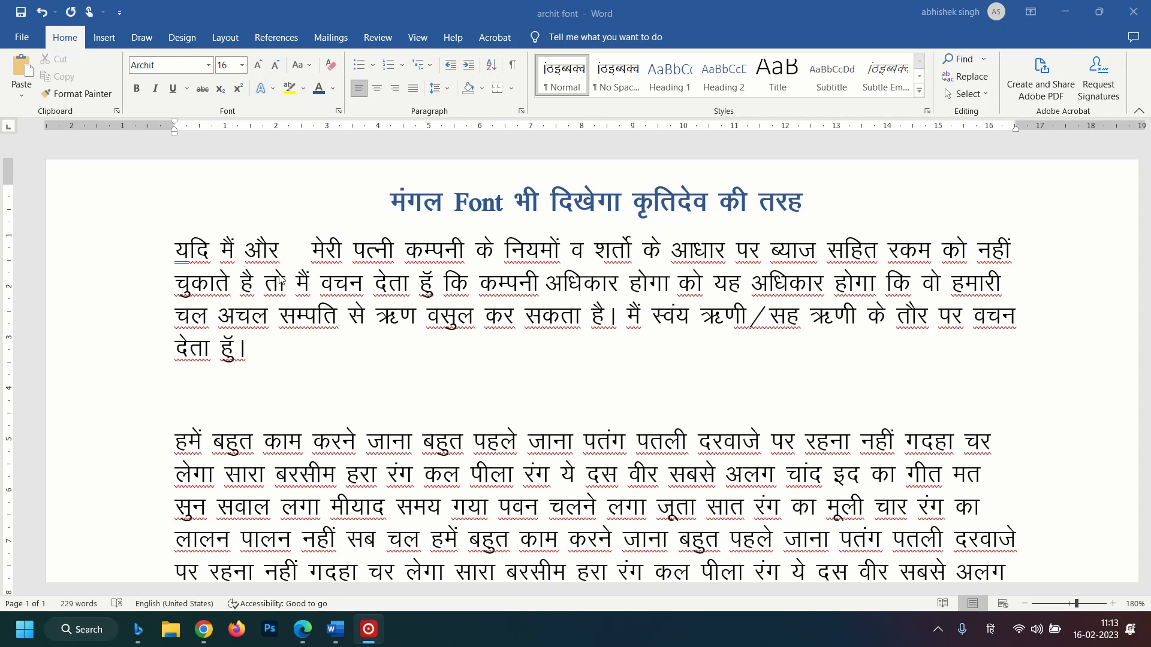
click(991, 634)
click(983, 453)
- Delete one of the extra spaces after और in the first line
key(Left)
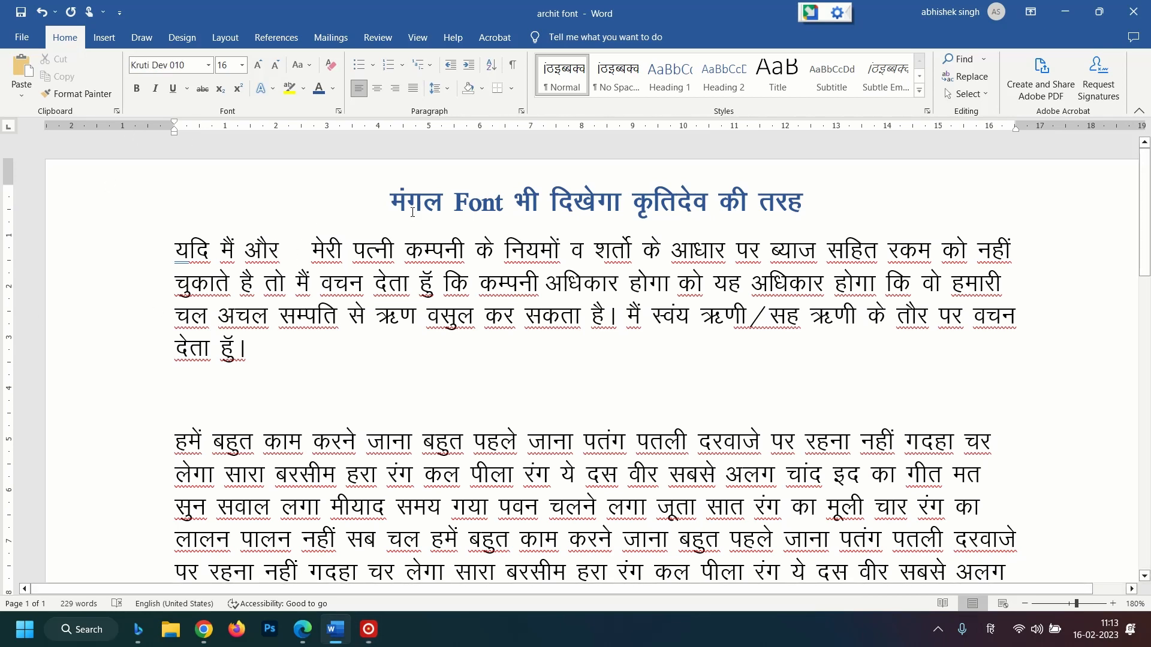
key(Right)
key(BackSpace)
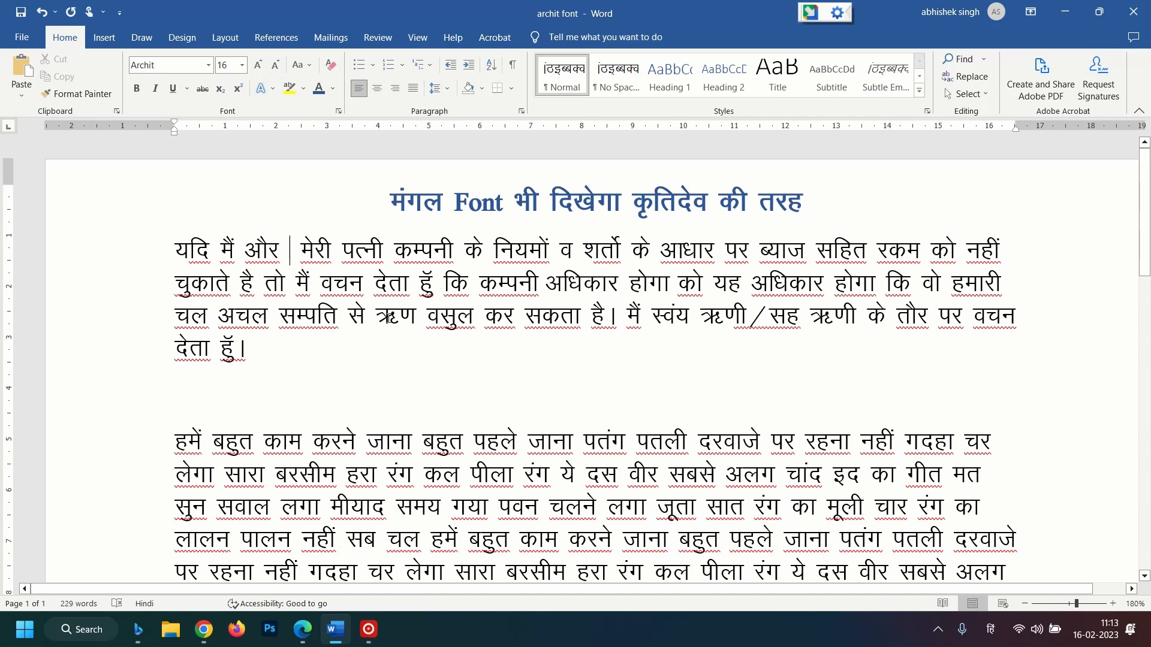
- Add a space after "वचन देता हूँ" in the second line and set the font there to Archit
click(366, 283)
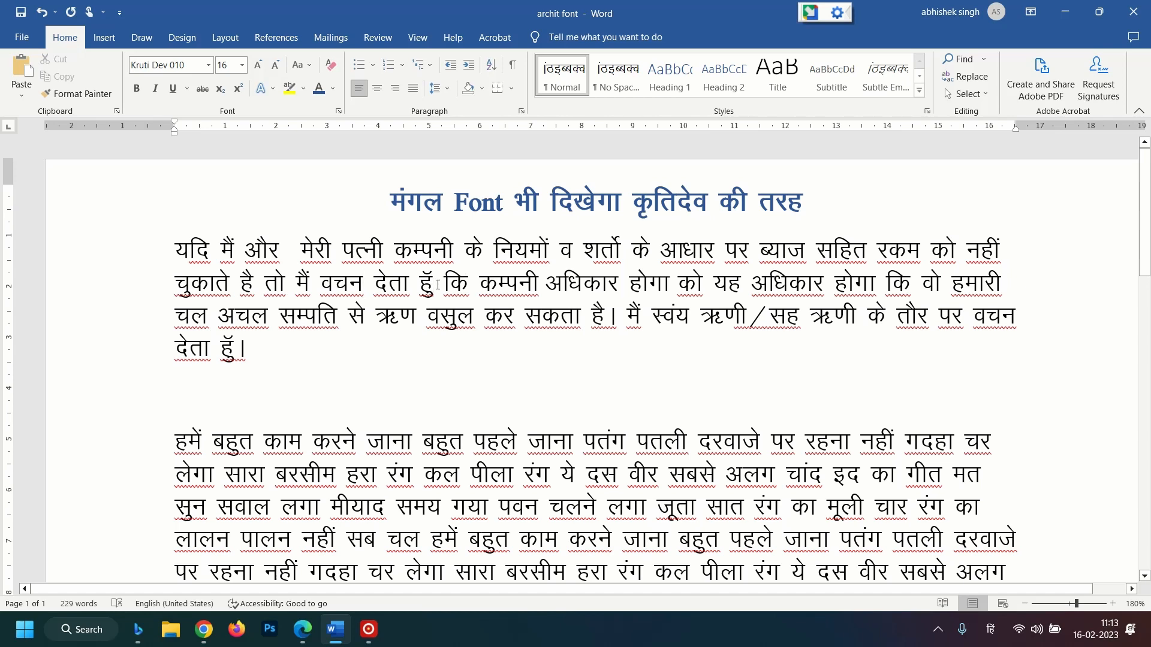
click(438, 285)
text(।)
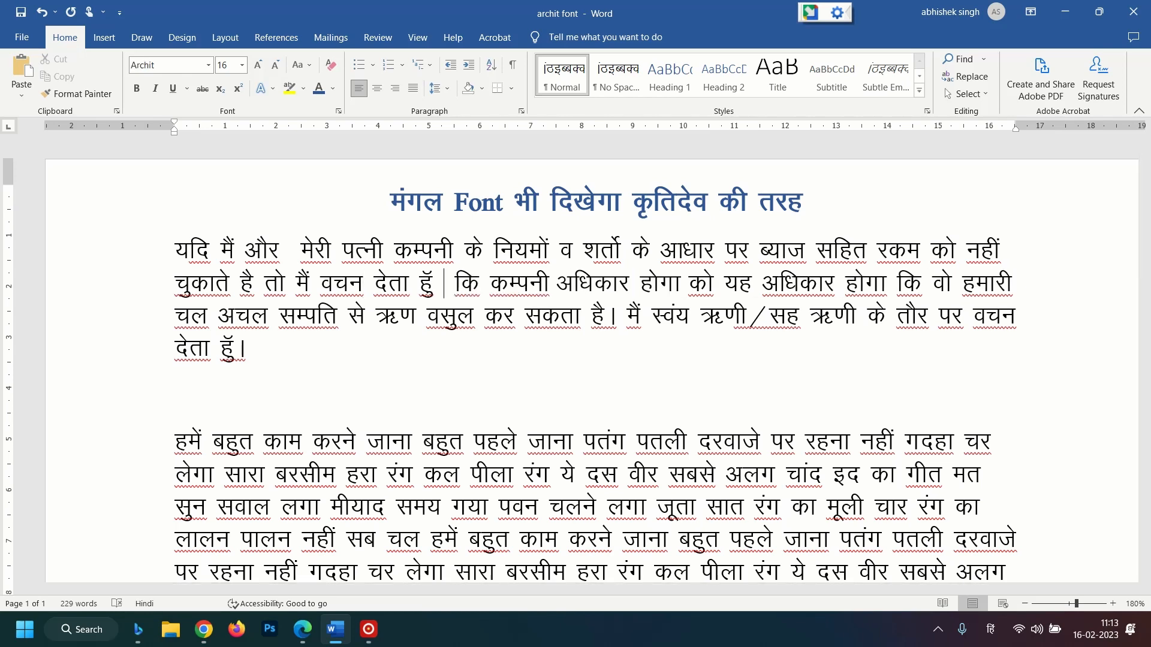
click(208, 65)
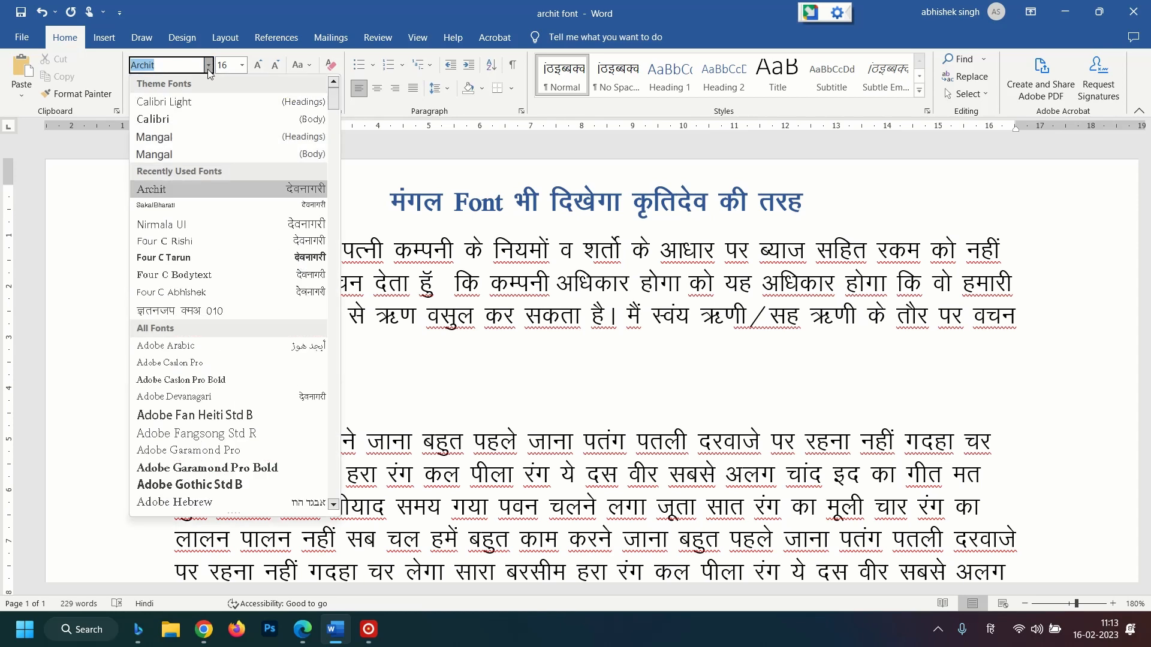
click(193, 189)
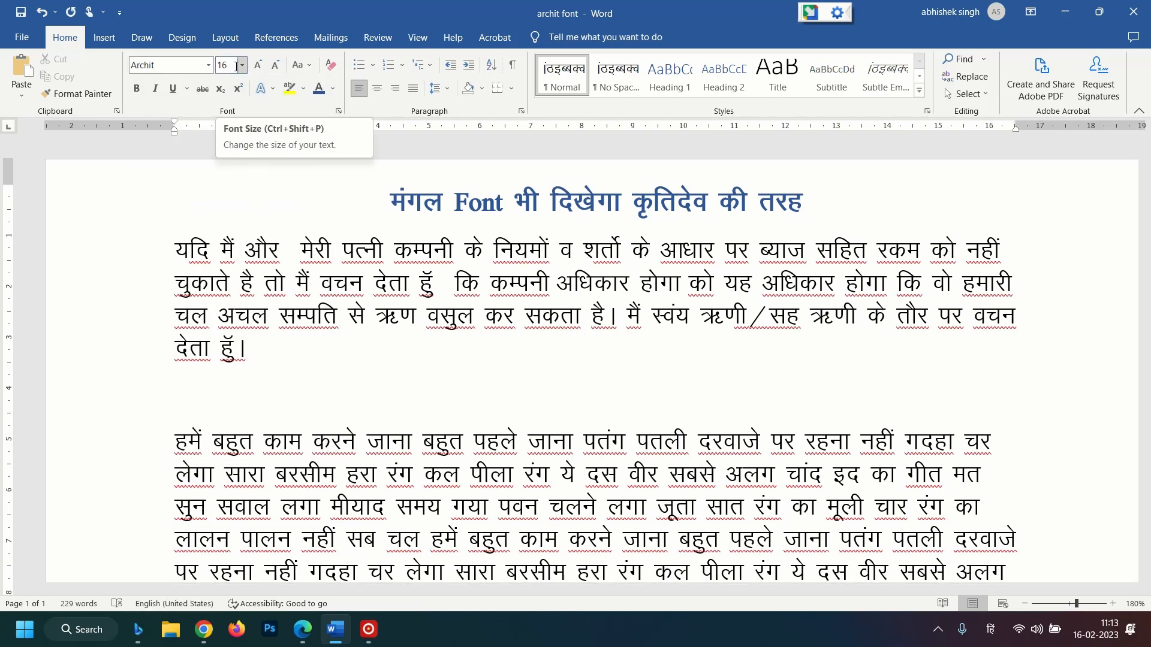
- Enter "कि मैंने" in the second line using Hindi transliteration, picking the short-vowel suggestion कि
text(ki)
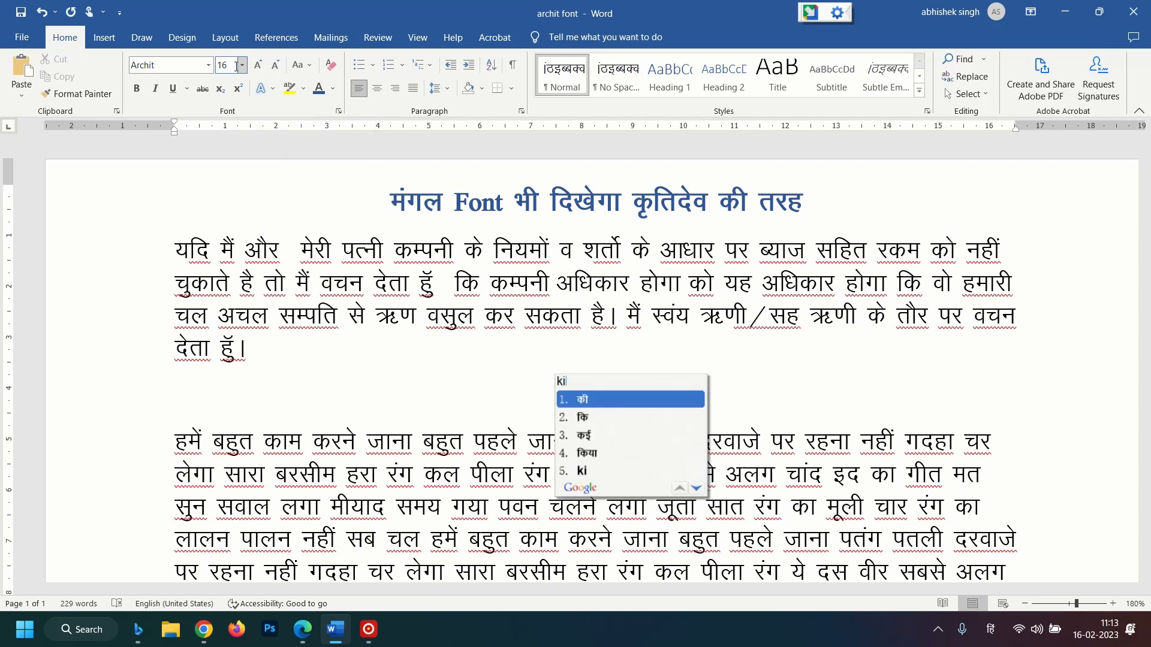
text(2)
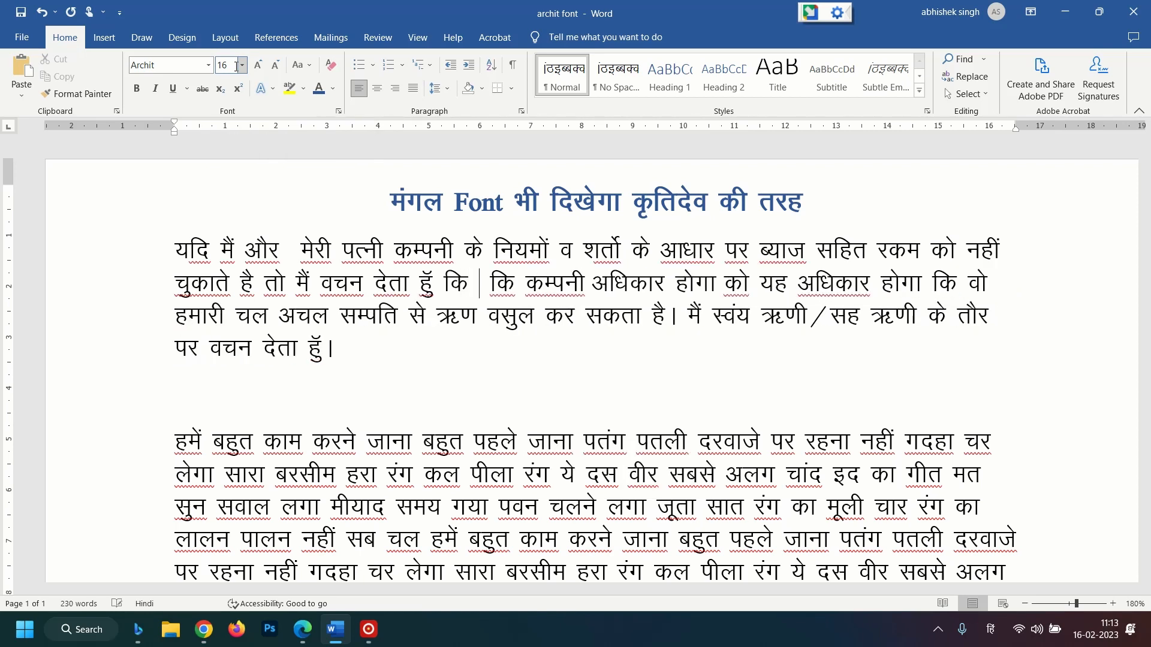
text(maine )
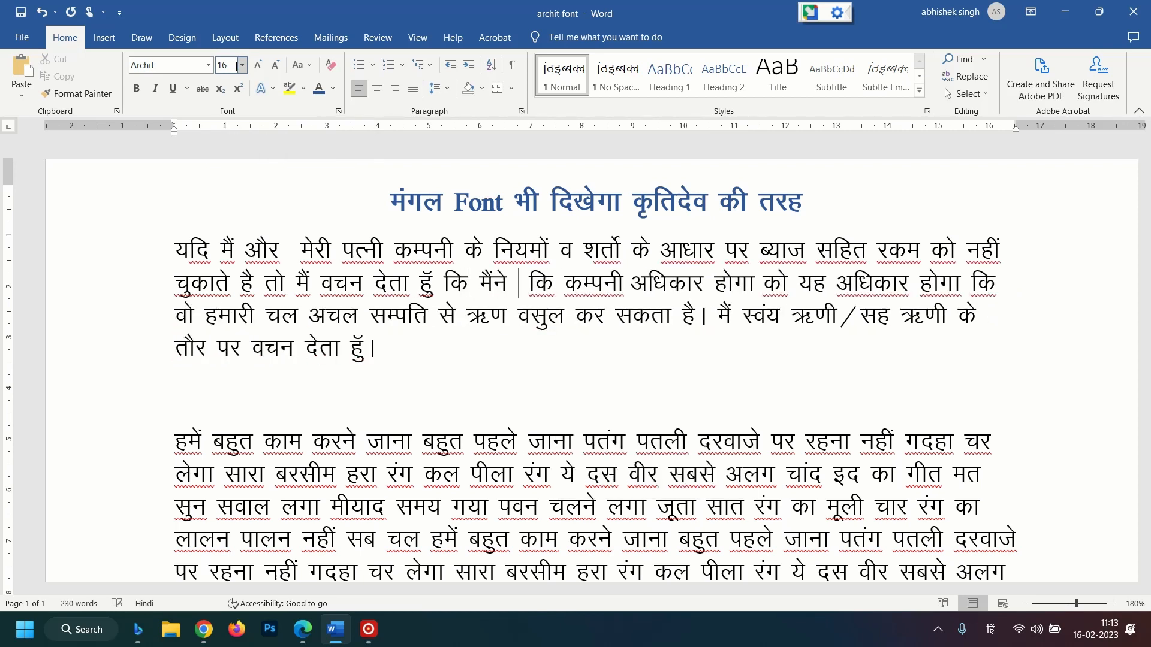
- Enter "कोई भी लोन नहीं लिया है" after मैंने in the second line using Hindi transliteration
text(koi bh)
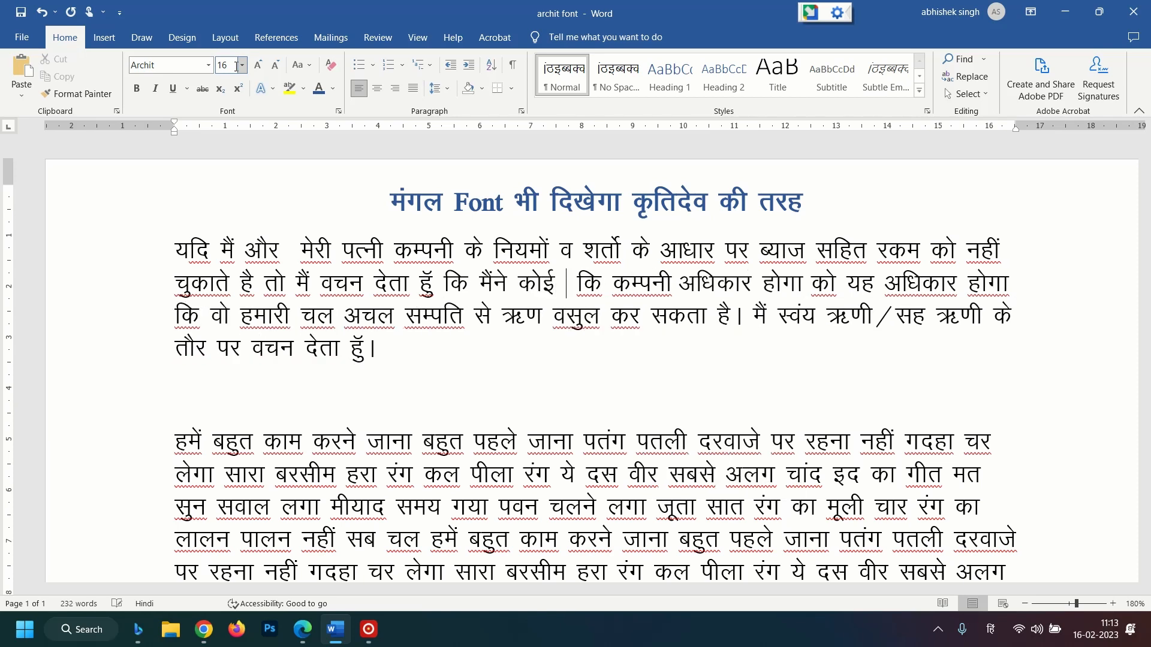
text(i lon)
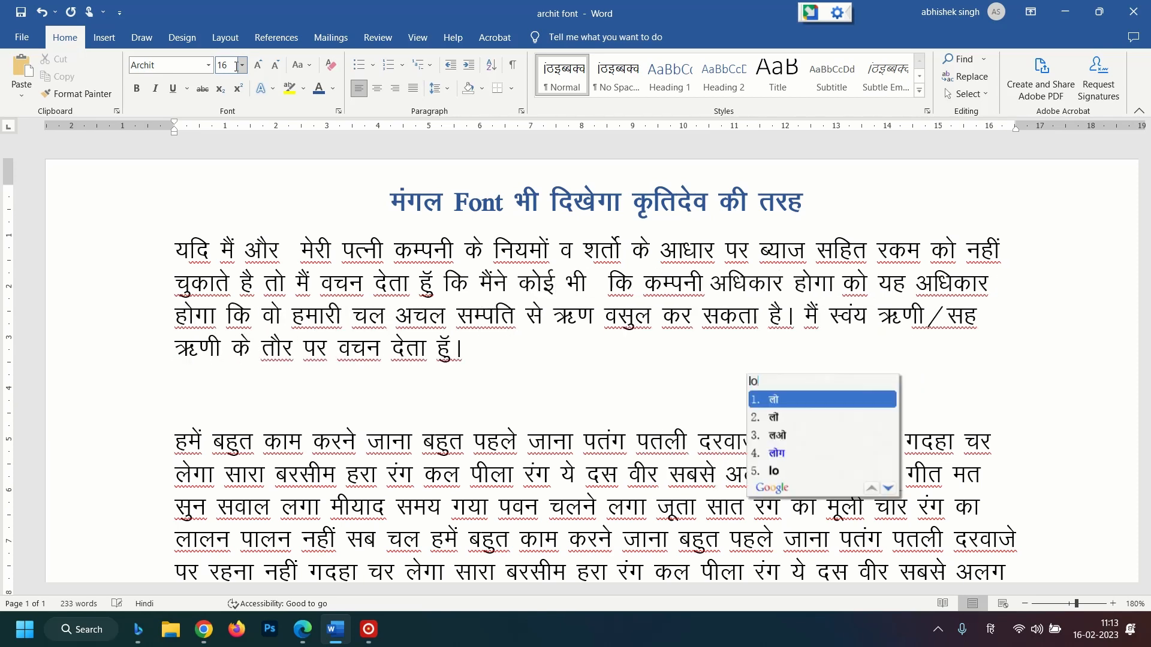
key(Return)
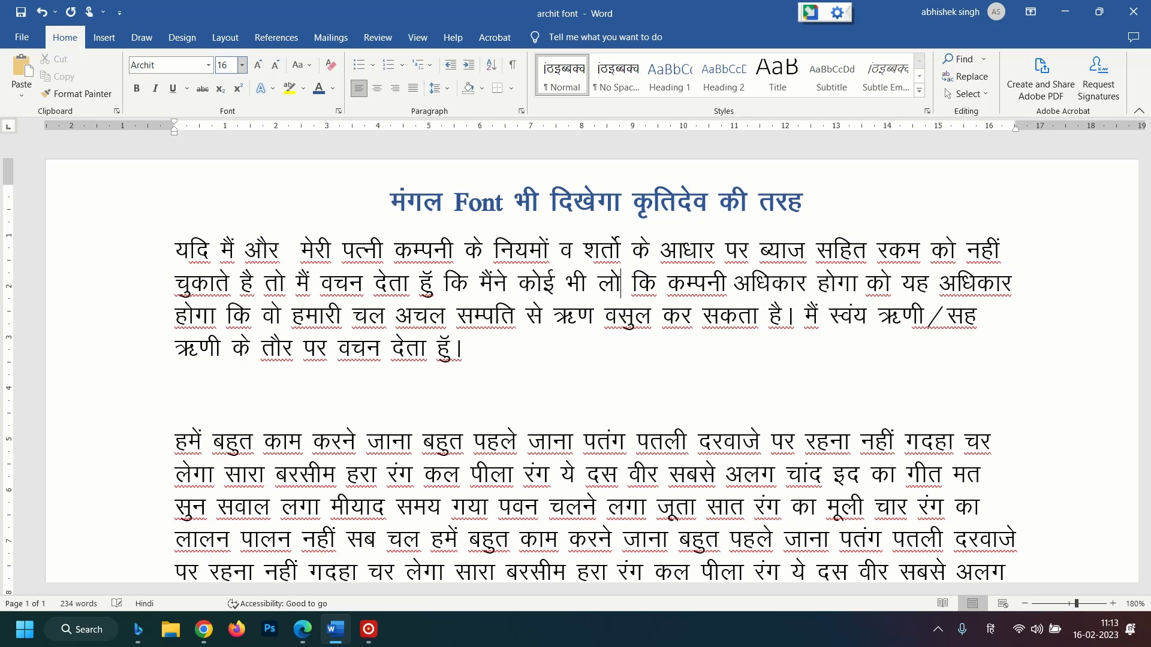
text(n nhi)
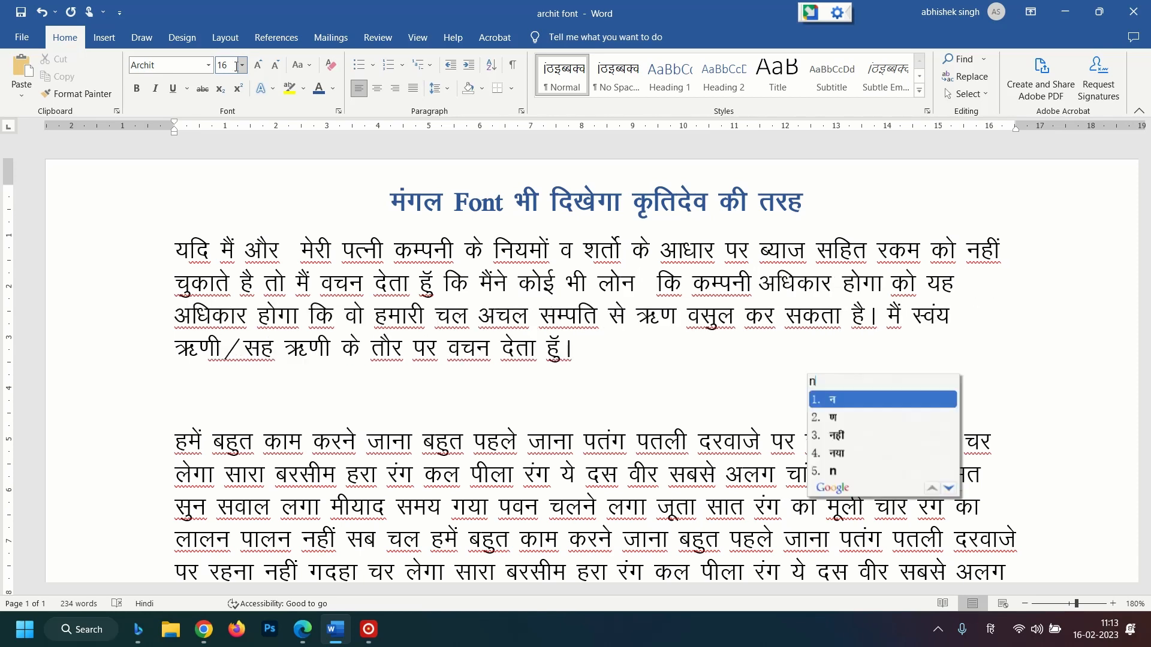
text( liya)
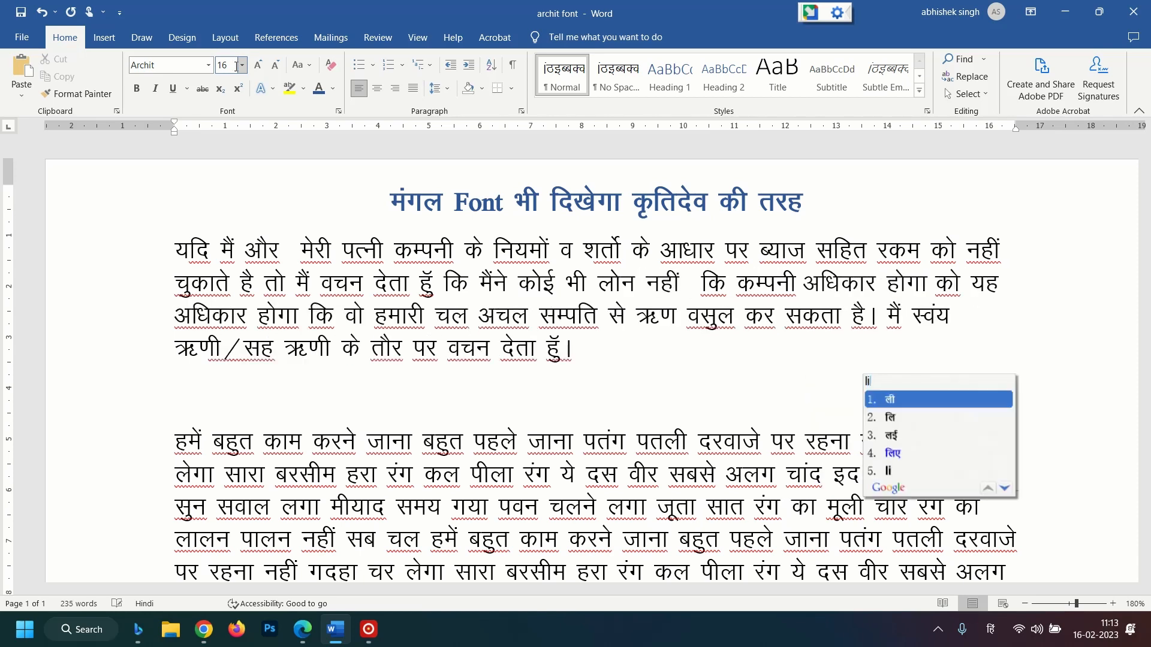
text( hai)
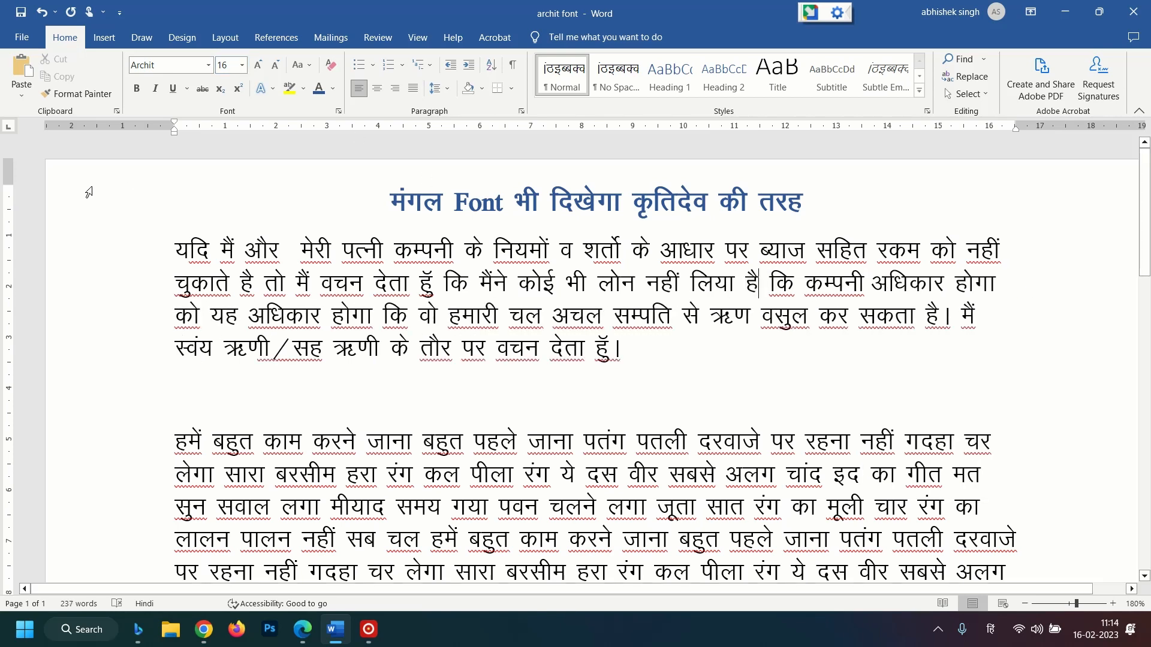
- Compare the font of the newly entered phrase "कि मैंने कोई भी लोन नहीं लिया है" with the font of the surrounding text
click(378, 479)
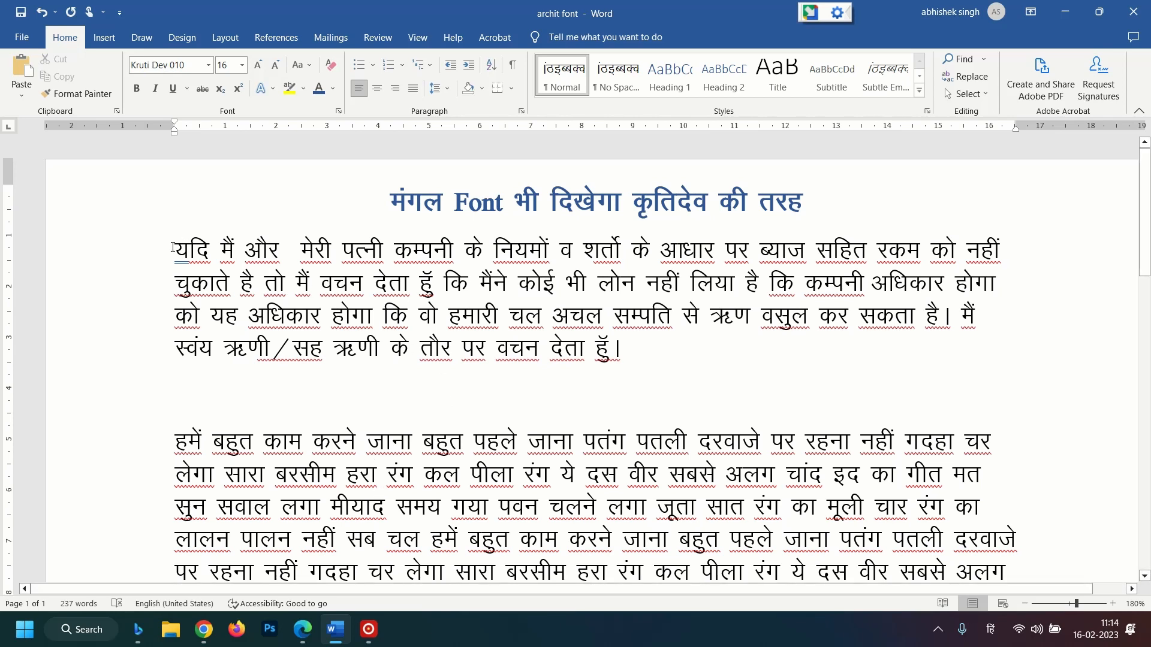
drag(173, 248, 1011, 238)
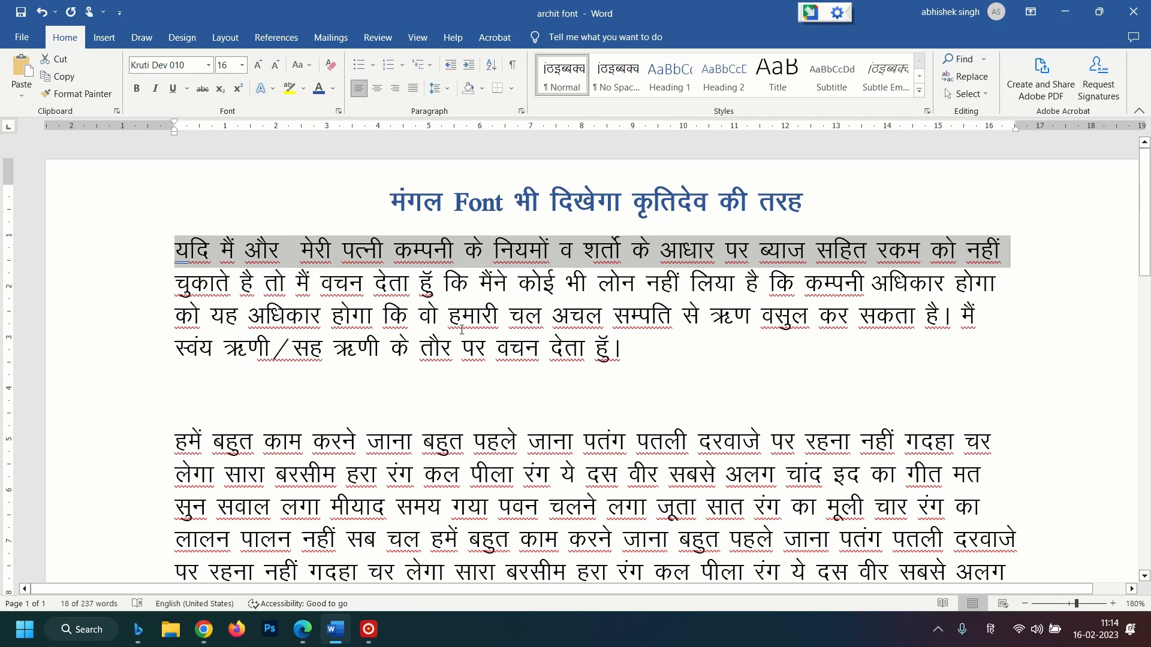
drag(450, 280, 758, 285)
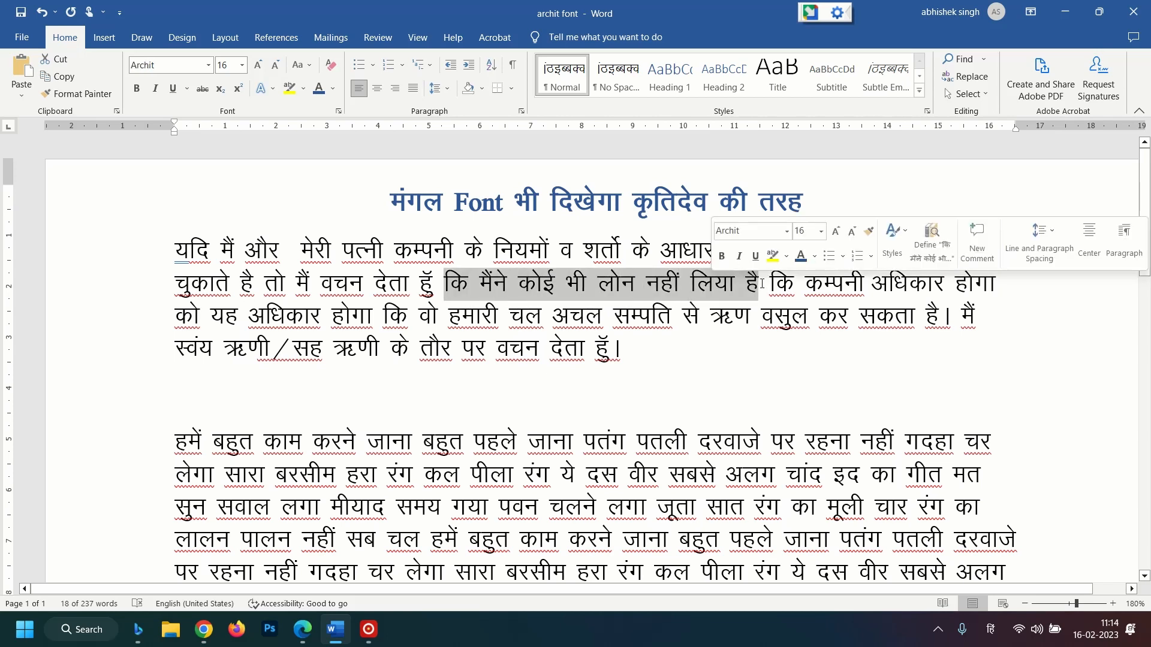
click(542, 285)
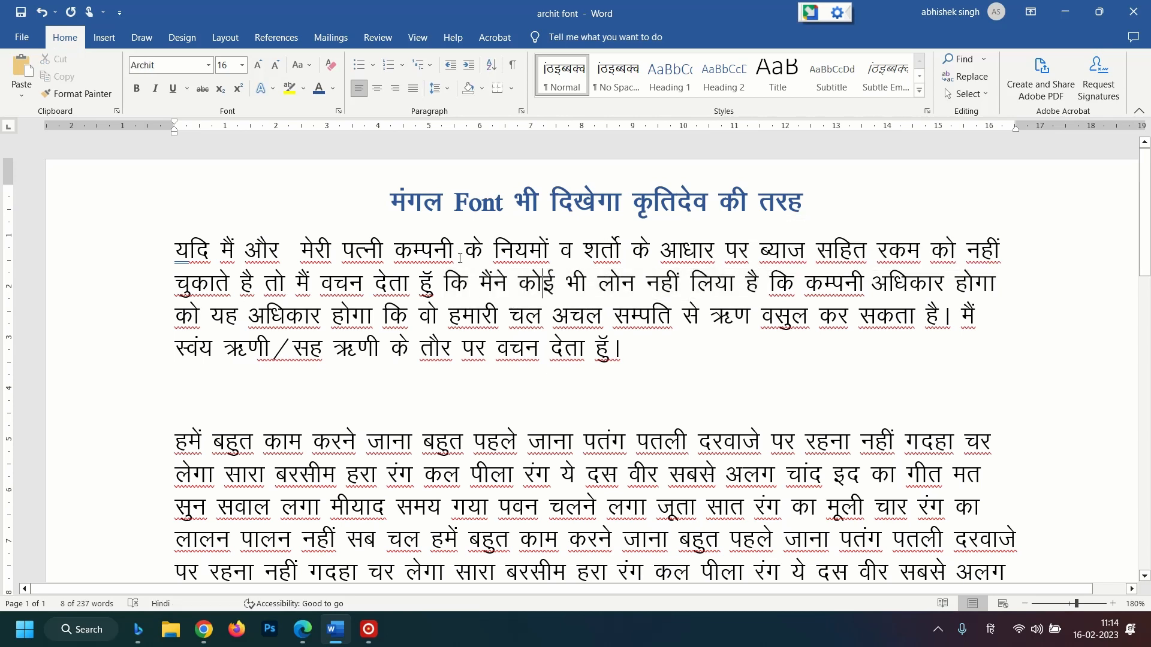
click(283, 294)
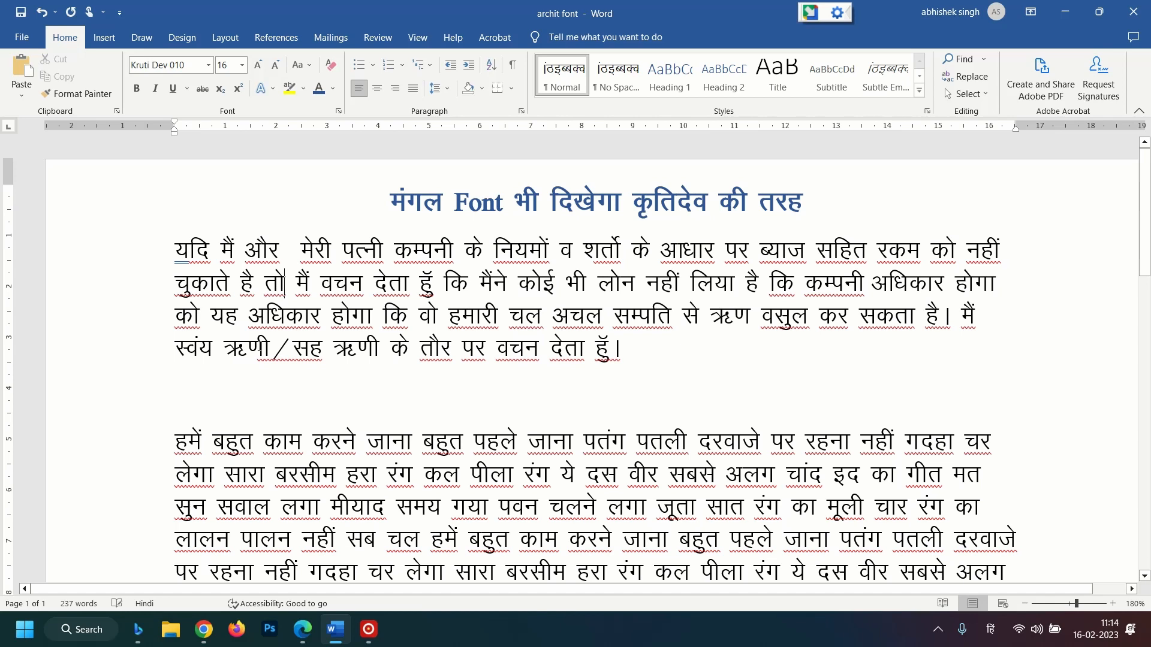
- Add a space and the number 123 after "लिया है" in the second line, choosing the Western-digit suggestion
click(758, 285)
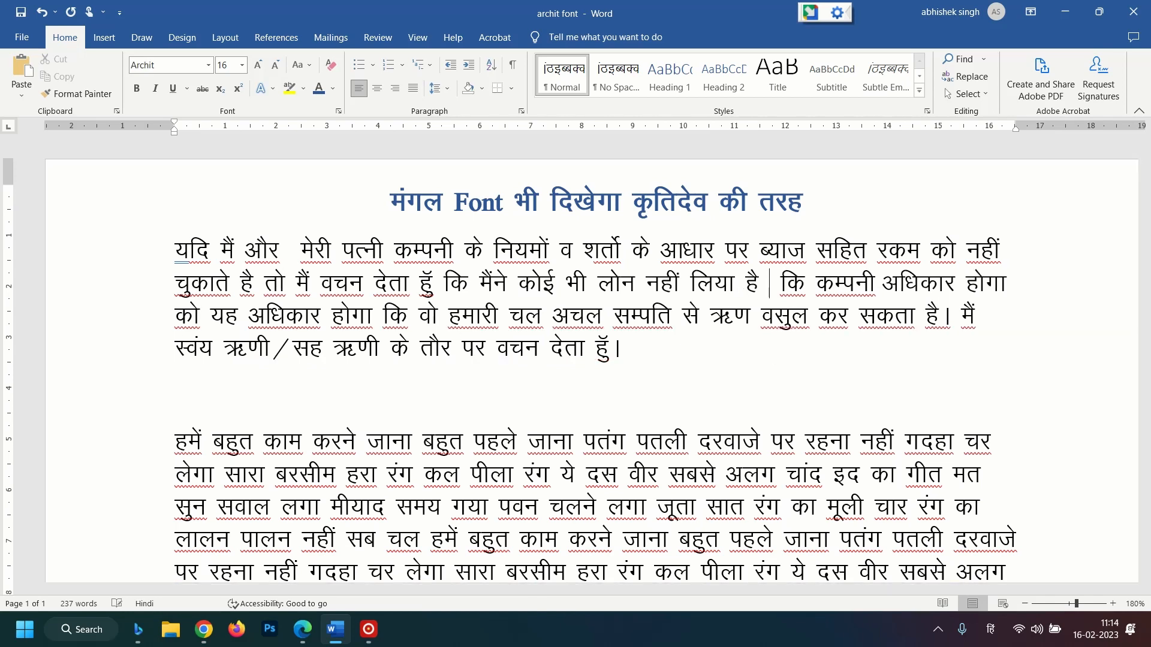
text(123)
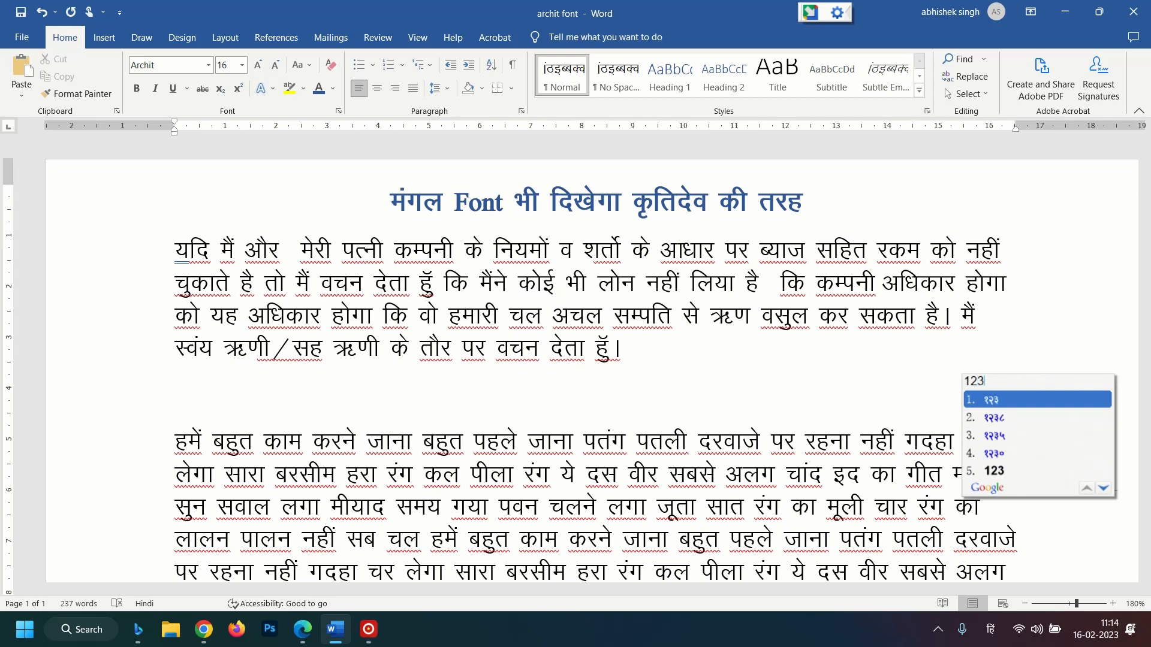
click(1018, 472)
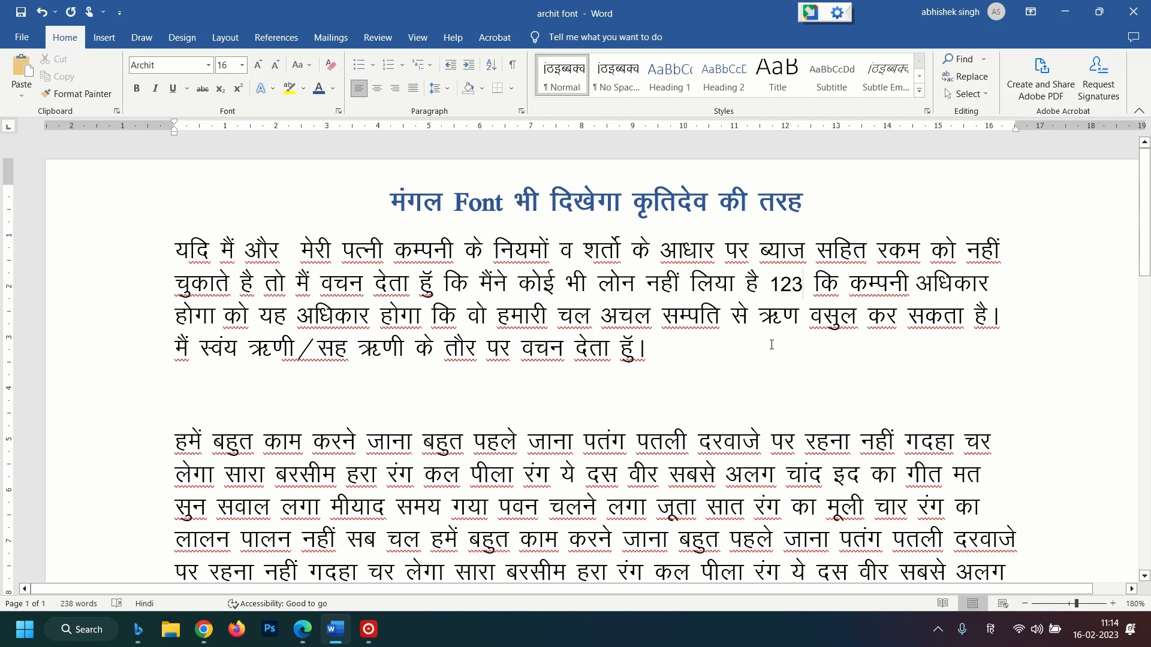
- Switch the keyboard to English (India), set the font to Kruti Dev 010 and enter another 123 directly after the first one
key(super+space)
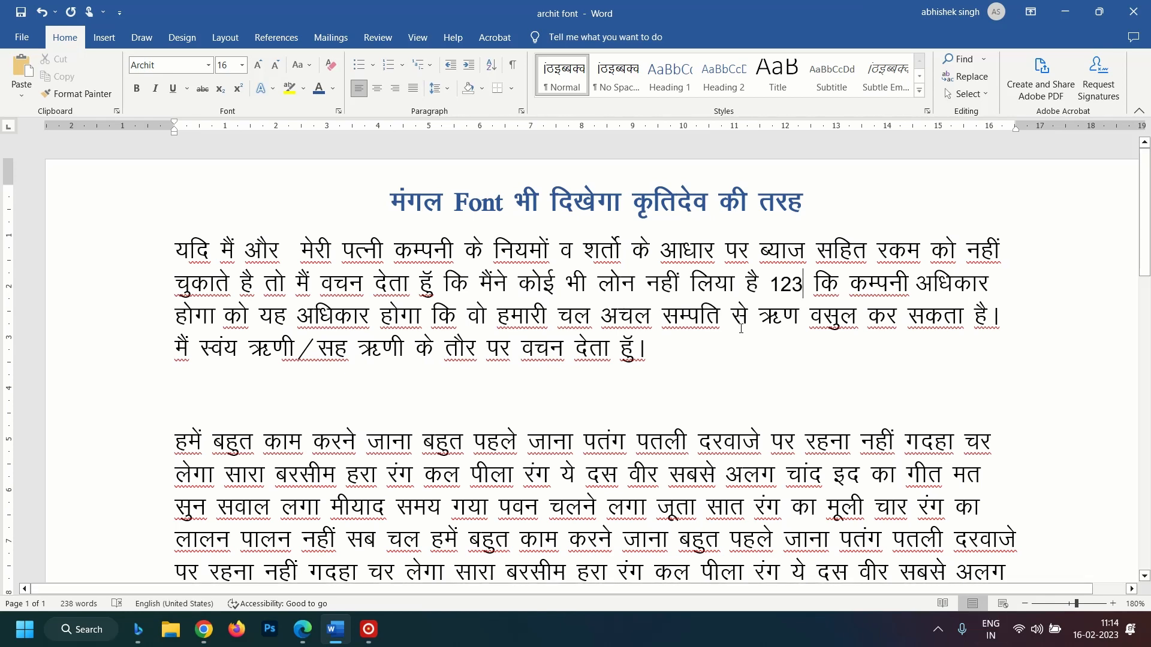
click(208, 65)
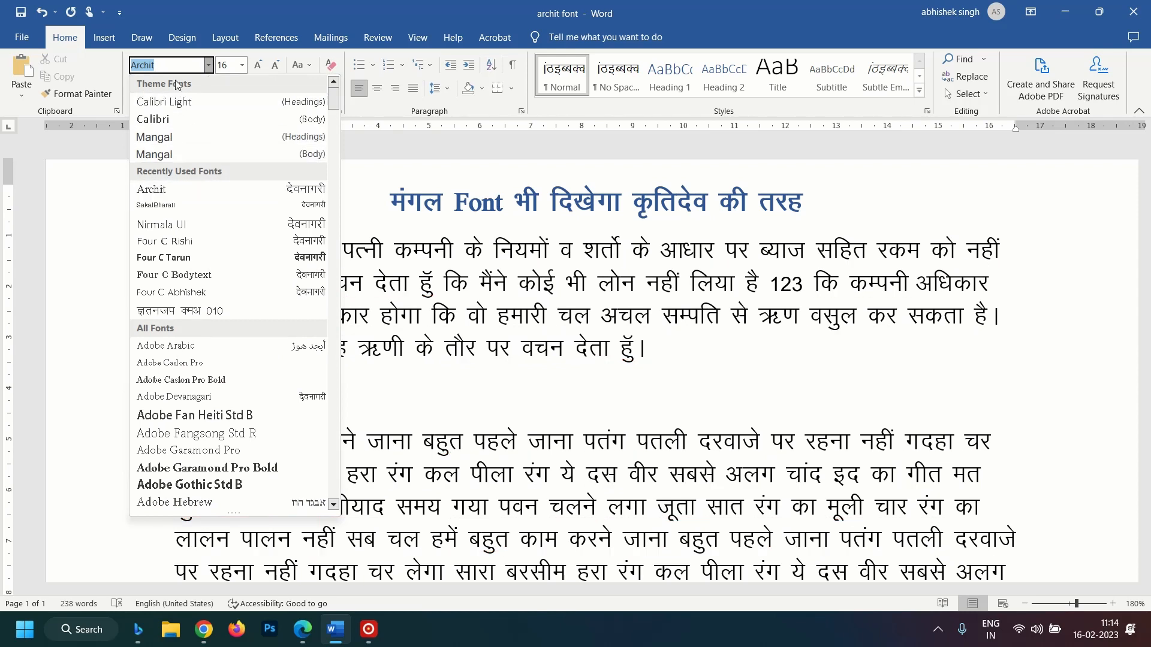
click(191, 313)
text(123)
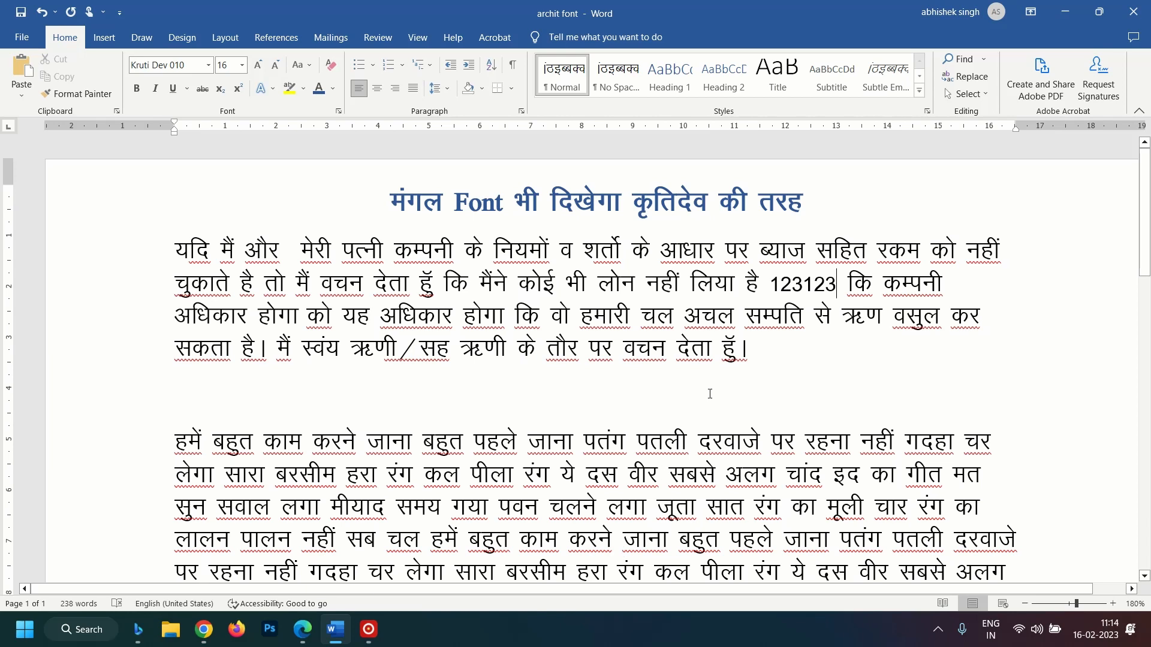
- Check which fonts the two 123 numbers, the inserted Hindi phrase and the original text of the first paragraph use
click(803, 282)
drag(781, 286, 827, 286)
click(826, 287)
click(463, 284)
drag(481, 279, 836, 284)
drag(176, 249, 434, 286)
click(445, 289)
scroll(486, 419, down, 2)
scroll(508, 457, up, 2)
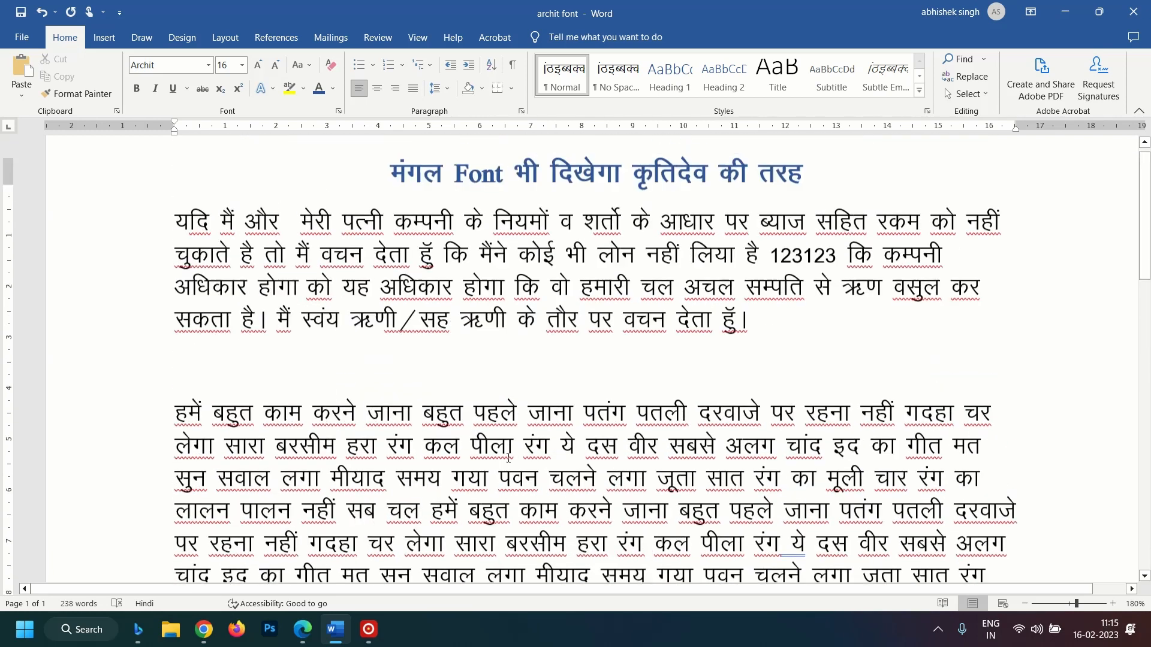
scroll(508, 457, up, 1)
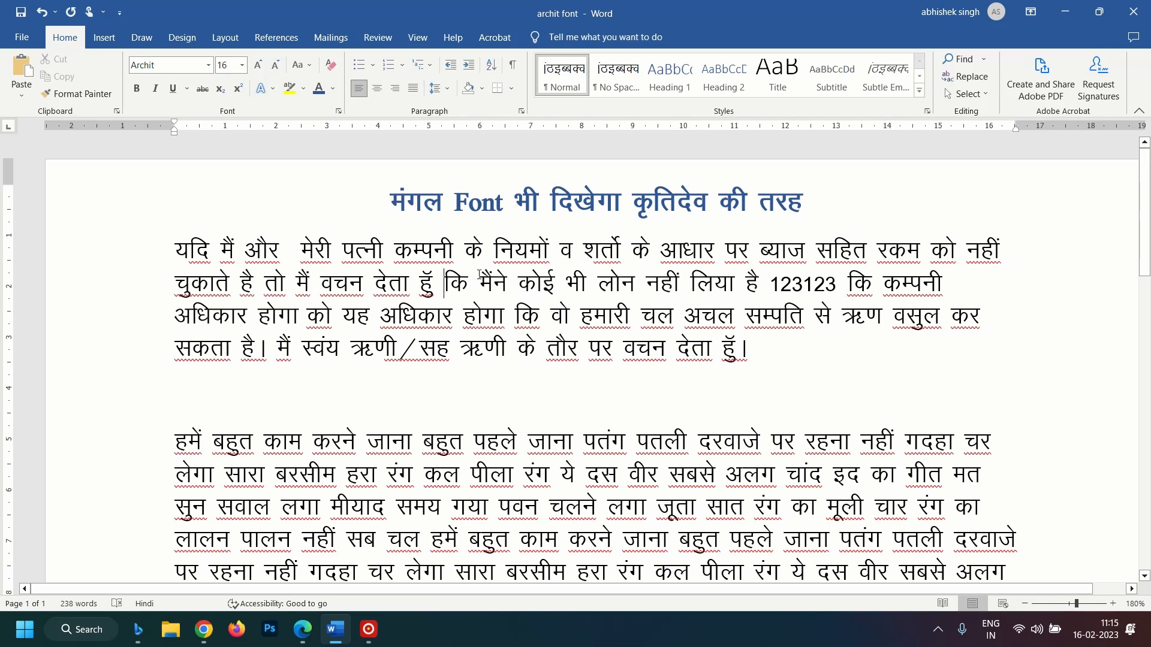
mouse_move(479, 277)
mouse_down()
mouse_move(768, 285)
mouse_move(469, 286)
mouse_up()
click(348, 287)
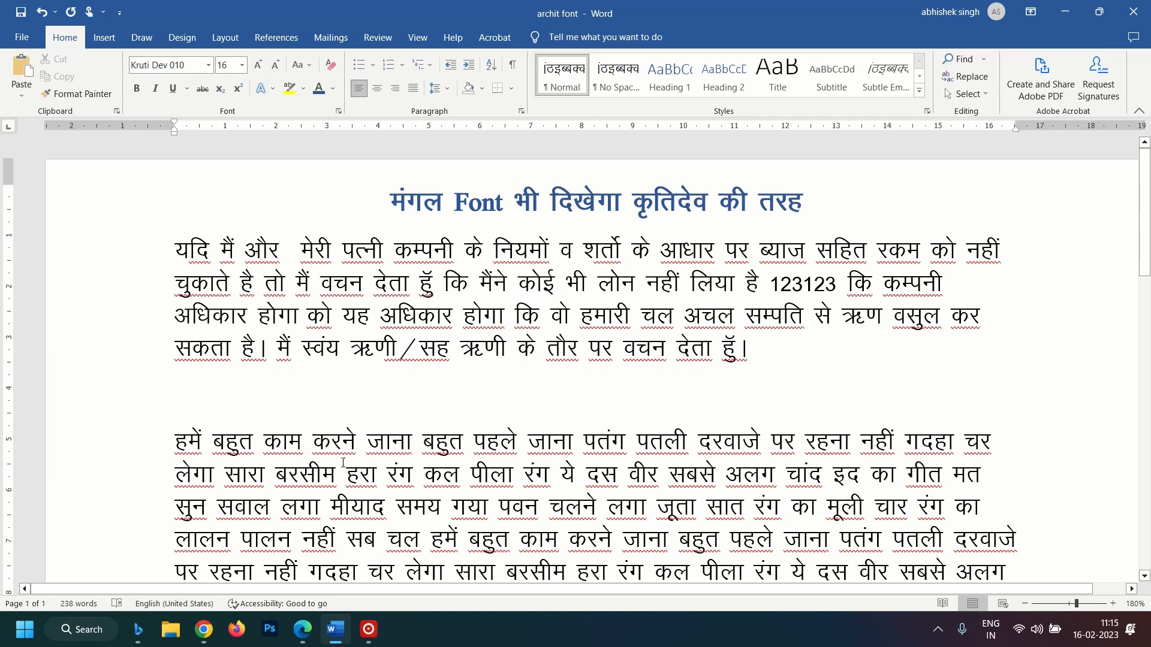
- Set Kruti Dev 010 for Latin text and Archit for complex scripts, both 16 pt, as default for all documents based on the Normal template
click(338, 112)
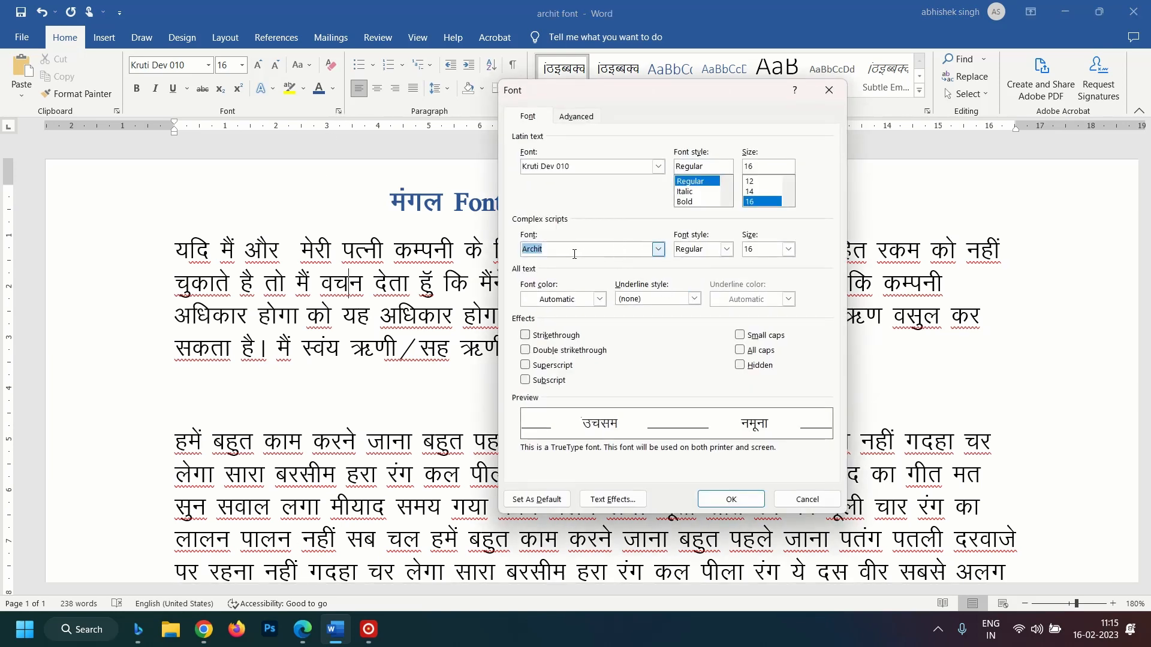
click(601, 251)
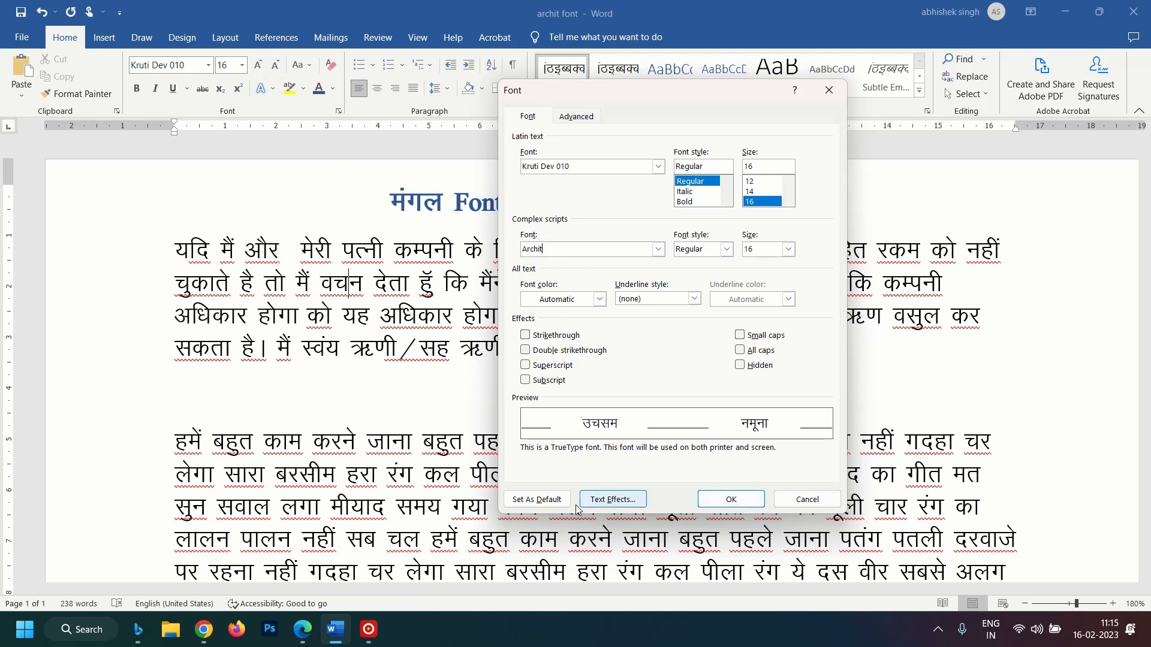
click(533, 502)
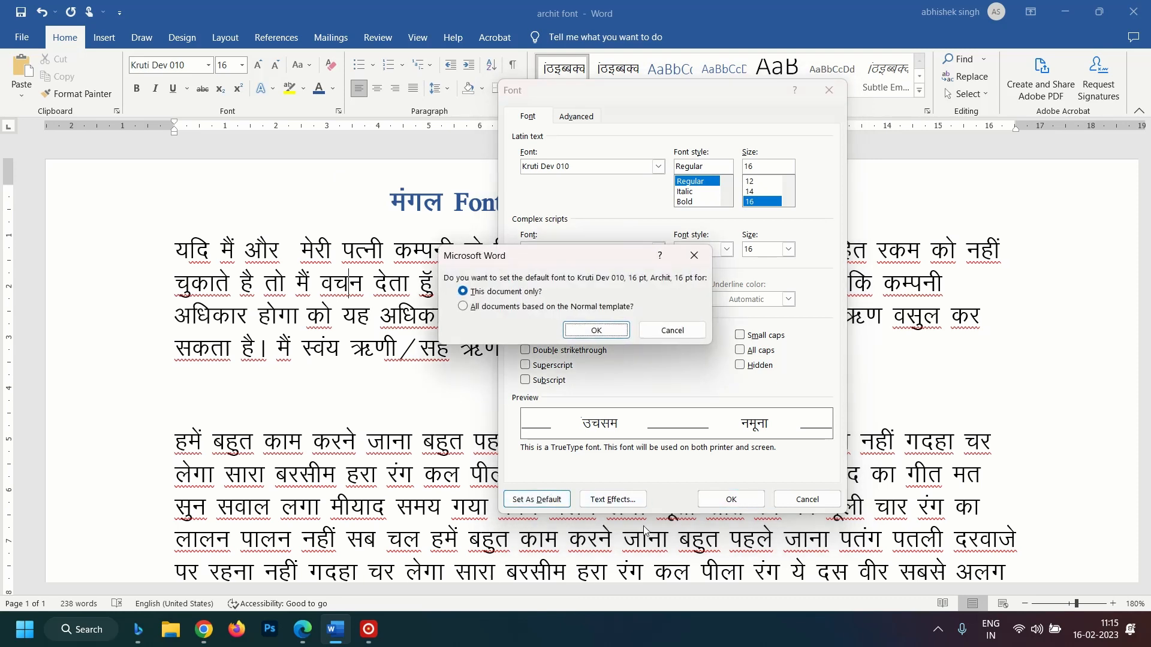
click(465, 306)
click(596, 330)
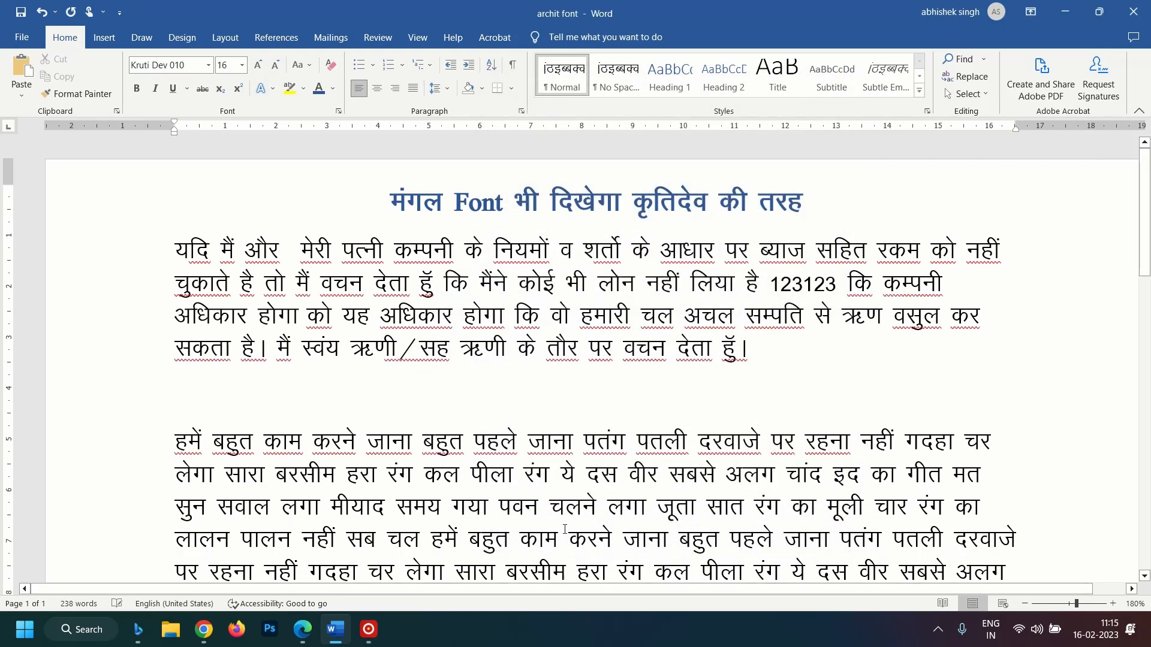
- Place the cursor after जाना in the second paragraph's first line and switch the keyboard layout to Hindi with Google Input Tools
scroll(565, 530, down, 7)
scroll(387, 352, up, 7)
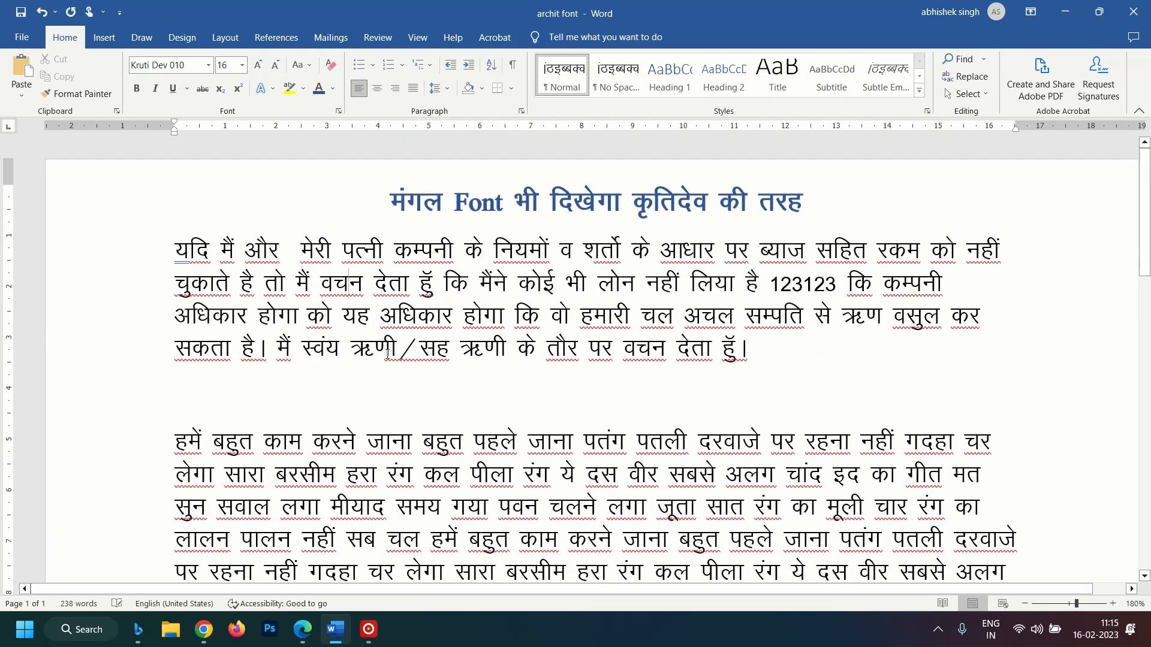
scroll(290, 366, down, 3)
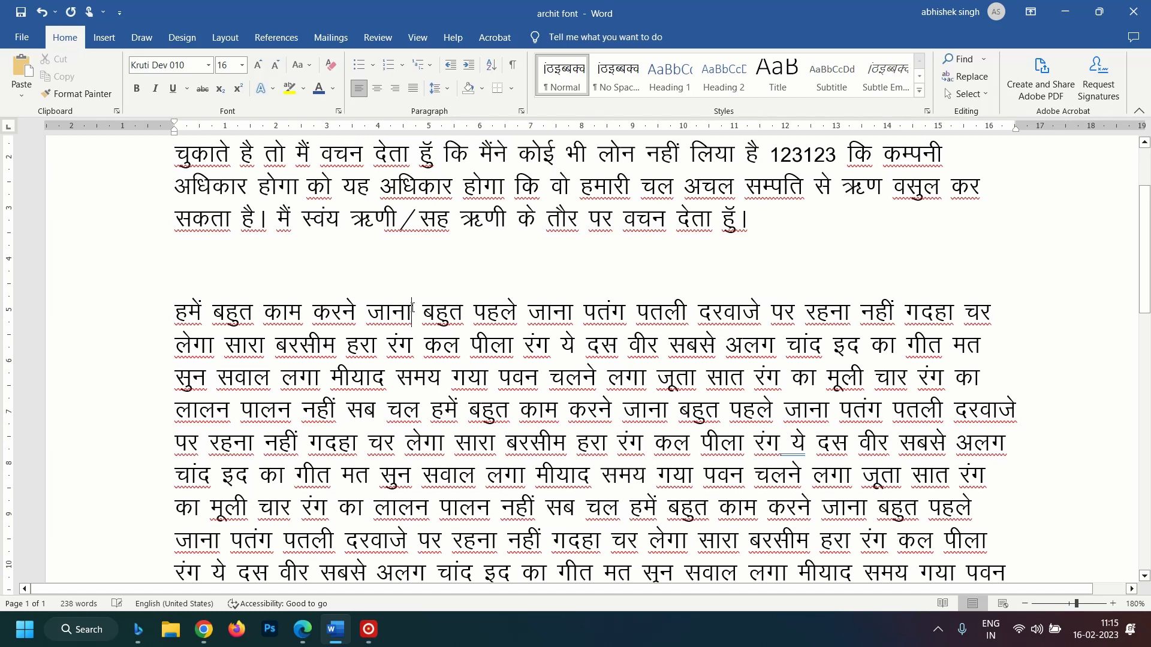
key(super+space)
key(super+space)
key(super+space)
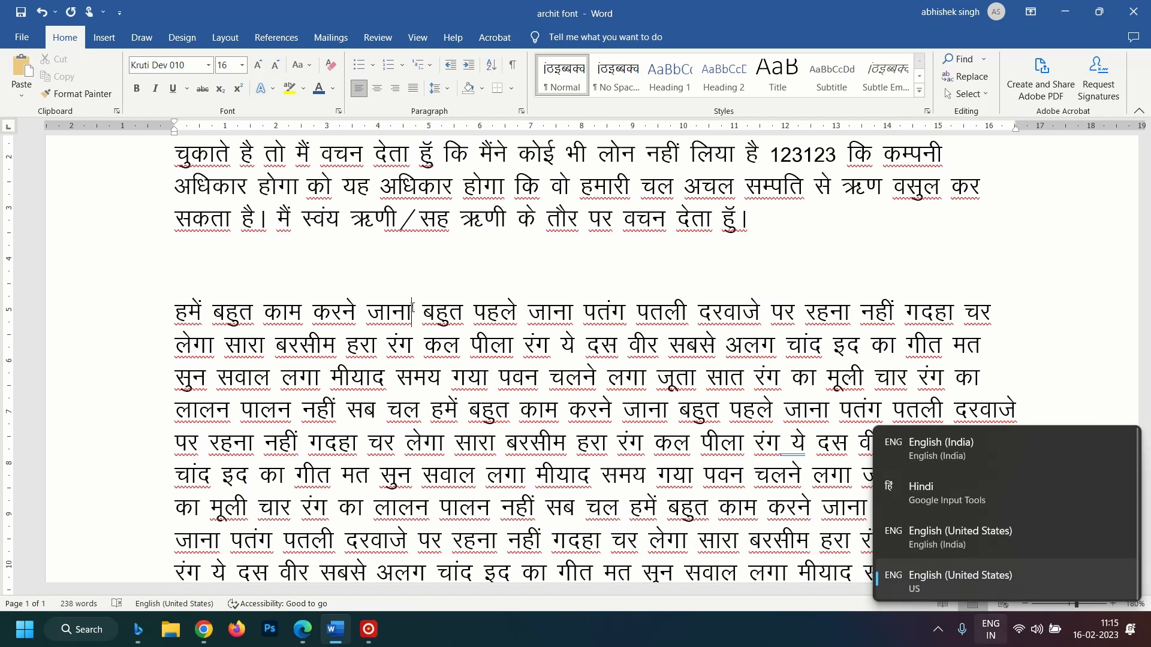
click(412, 307)
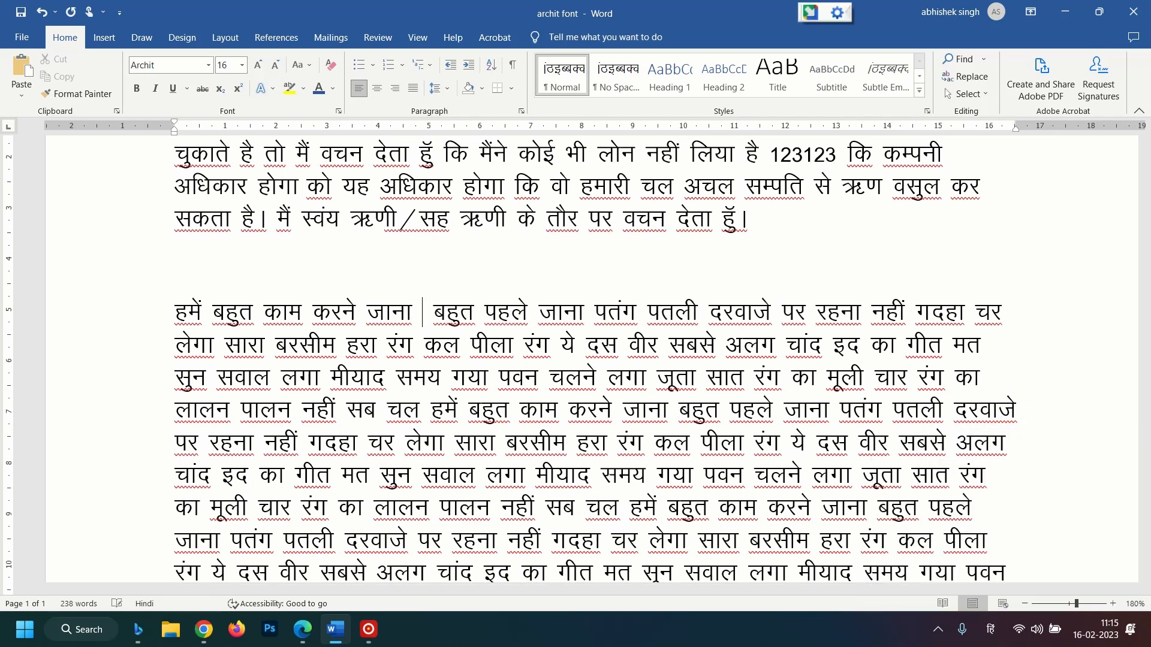
- Enter the Hindi phrase है और आप अभी मत आइये। after जाना in the second paragraph's first line
text(है )
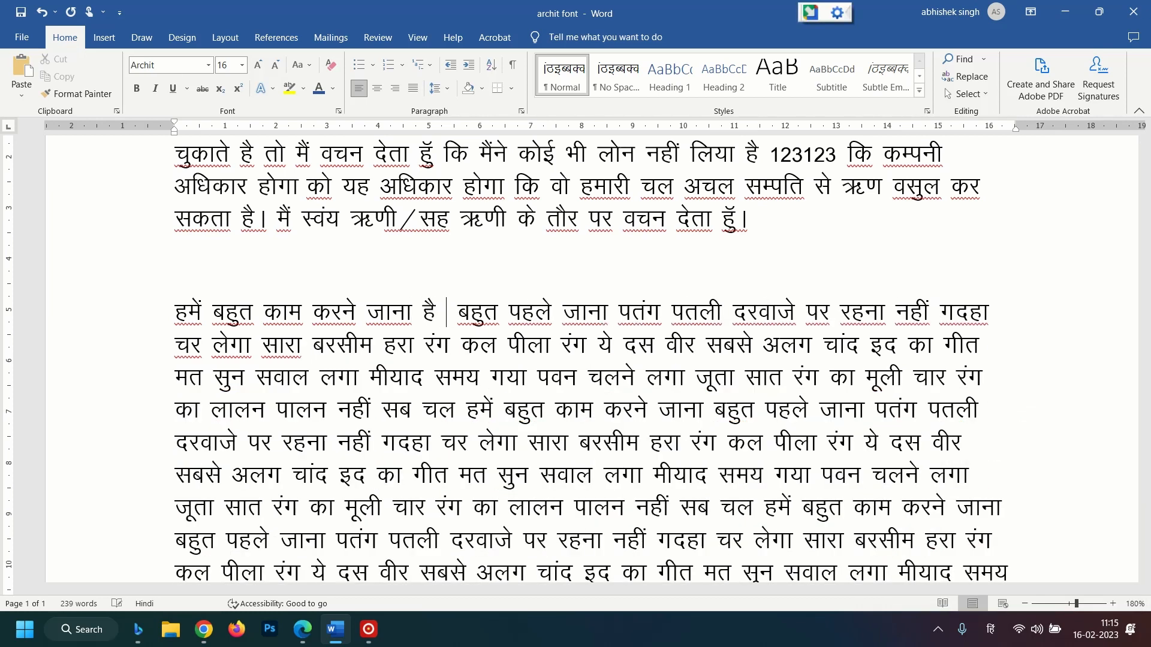
text(और a)
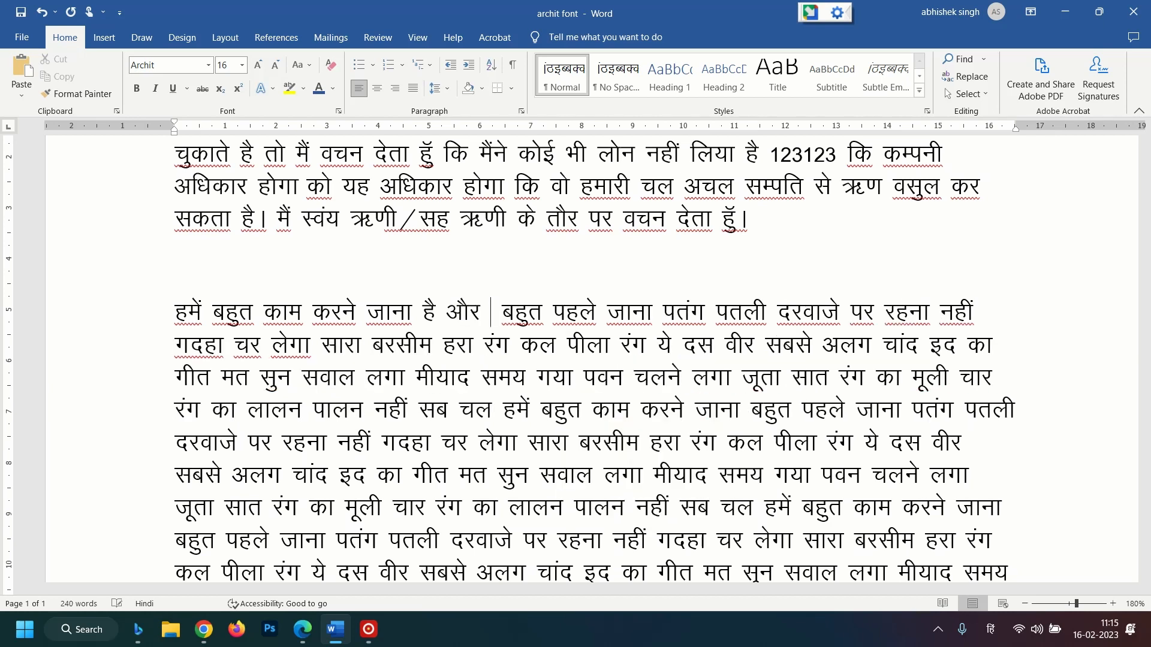
text(p abhi )
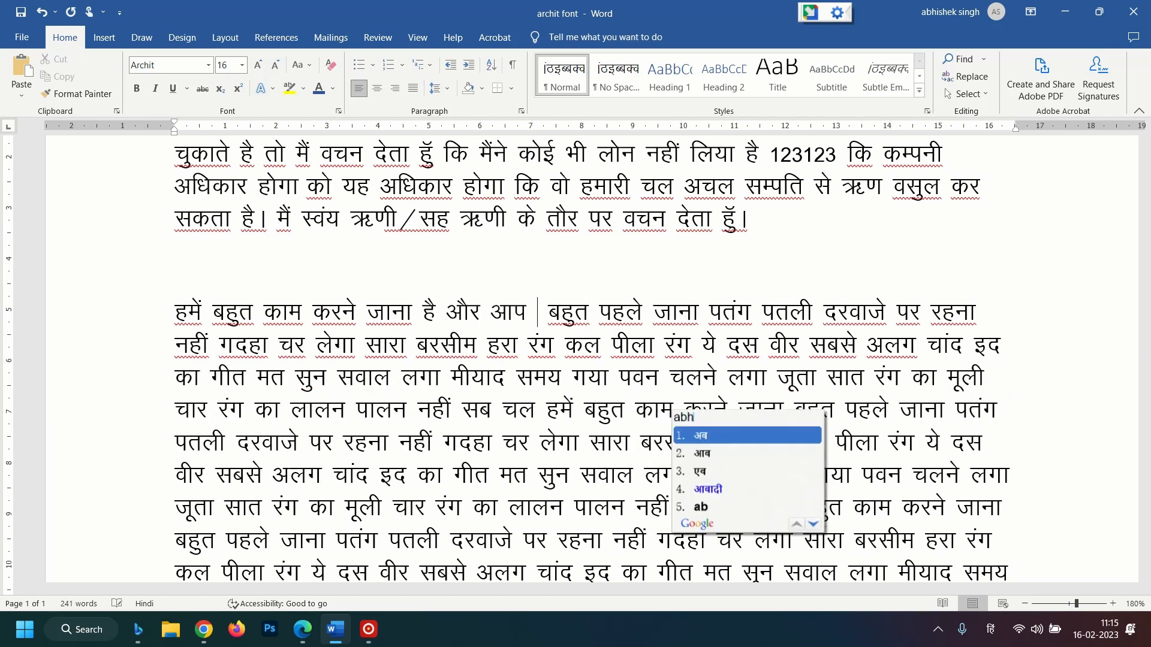
text(mat aai)
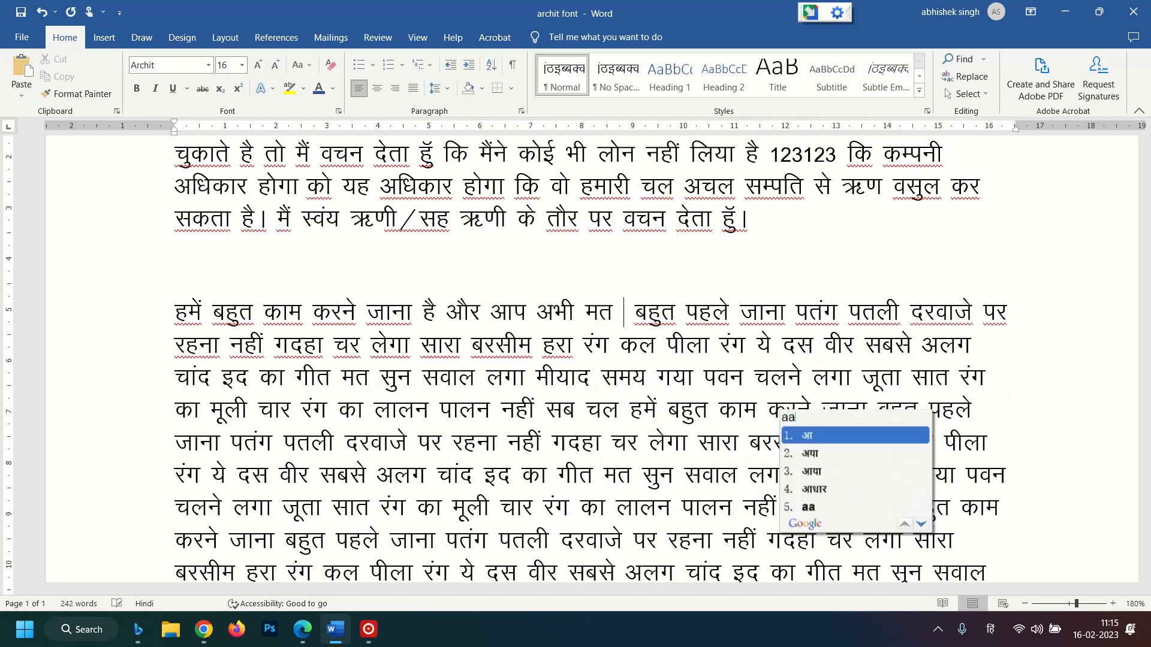
text(ye)
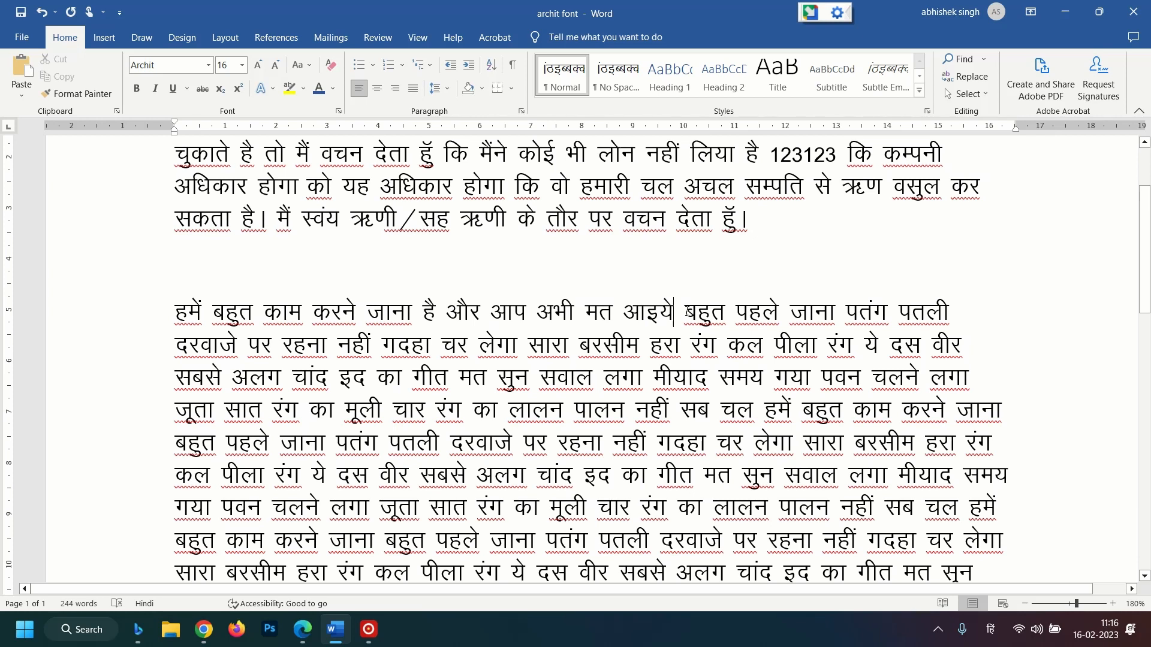
text(। )
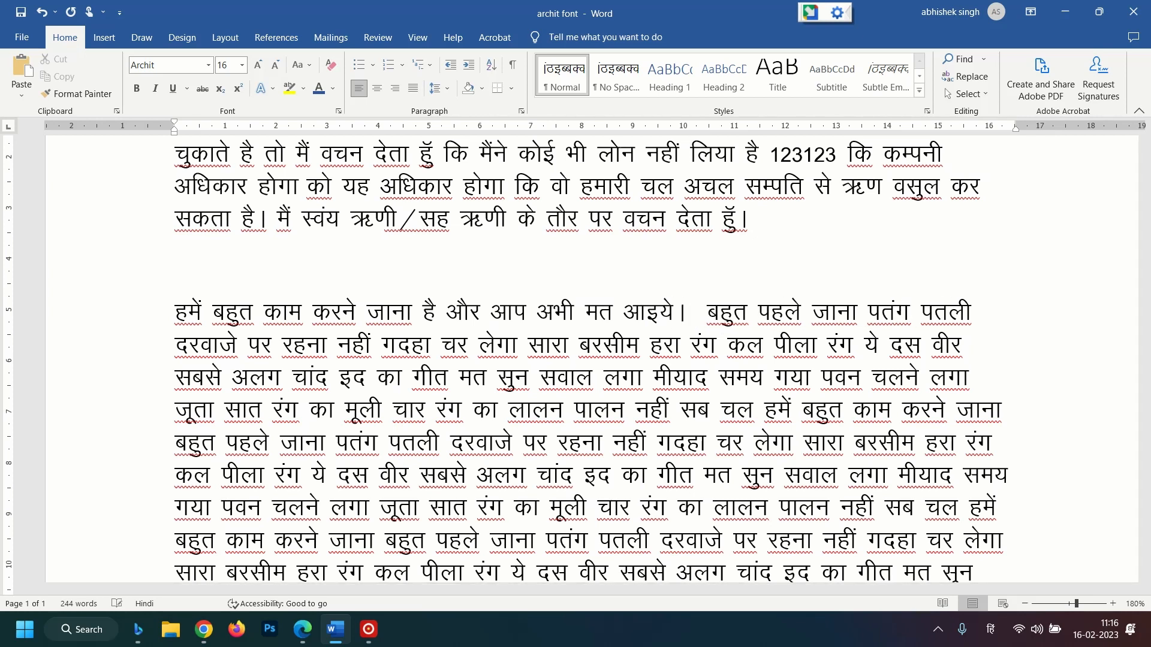
- Add the word महत्वपूर्ण directly after the sentence ending in आइये। in the second paragraph
text(maht)
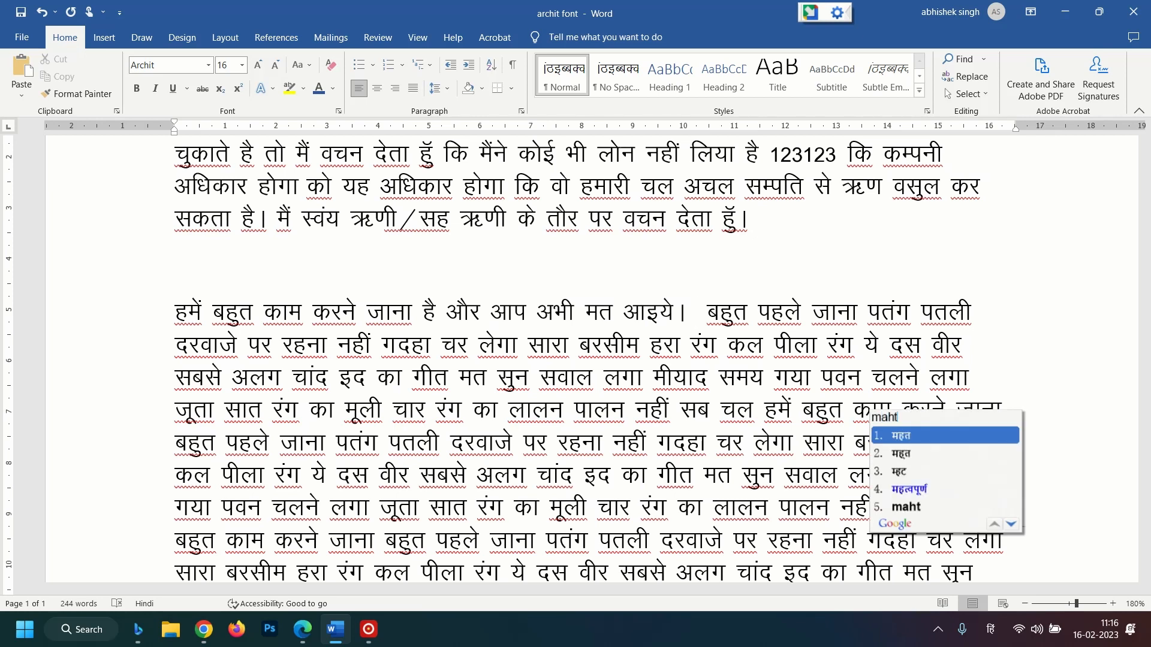
text(vapurn)
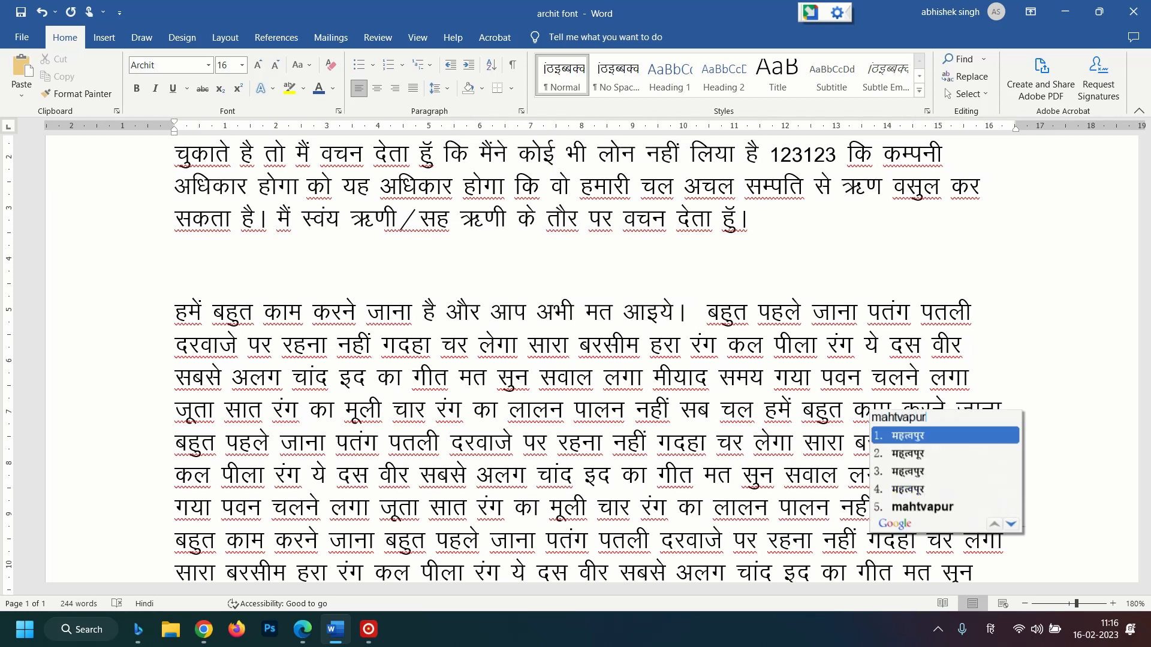
key(Escape)
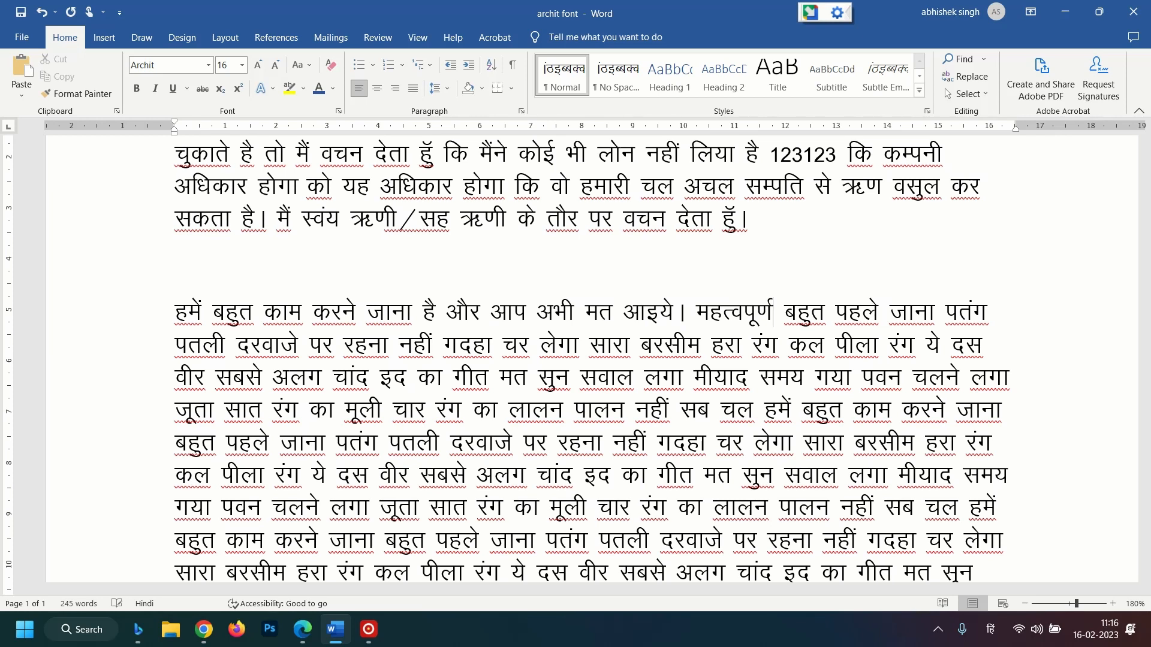
- Compare the appearance of the newly entered Unicode Hindi with the surrounding Kruti Dev text across both paragraphs and the heading
scroll(580, 392, up, 3)
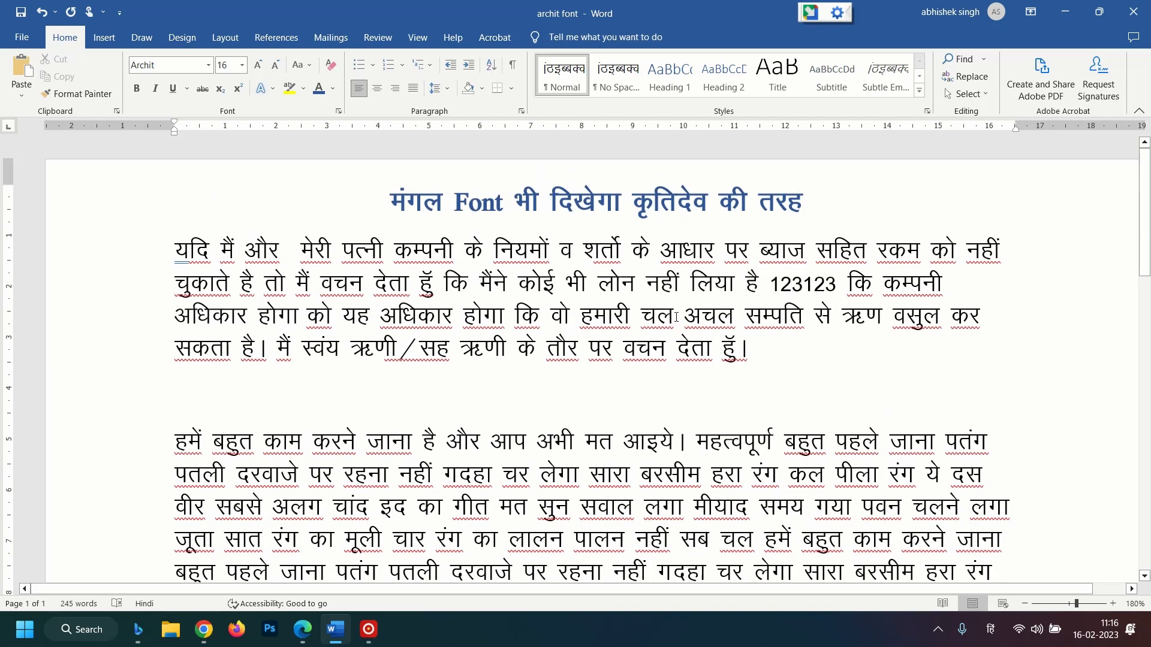
scroll(490, 417, down, 6)
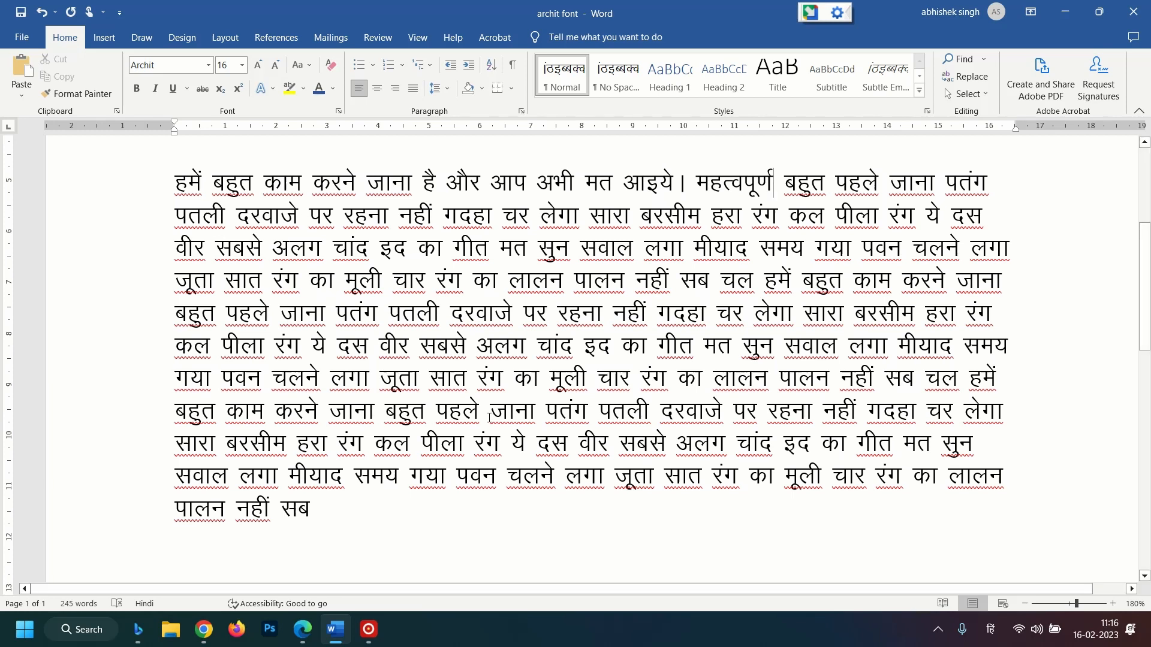
scroll(595, 376, up, 5)
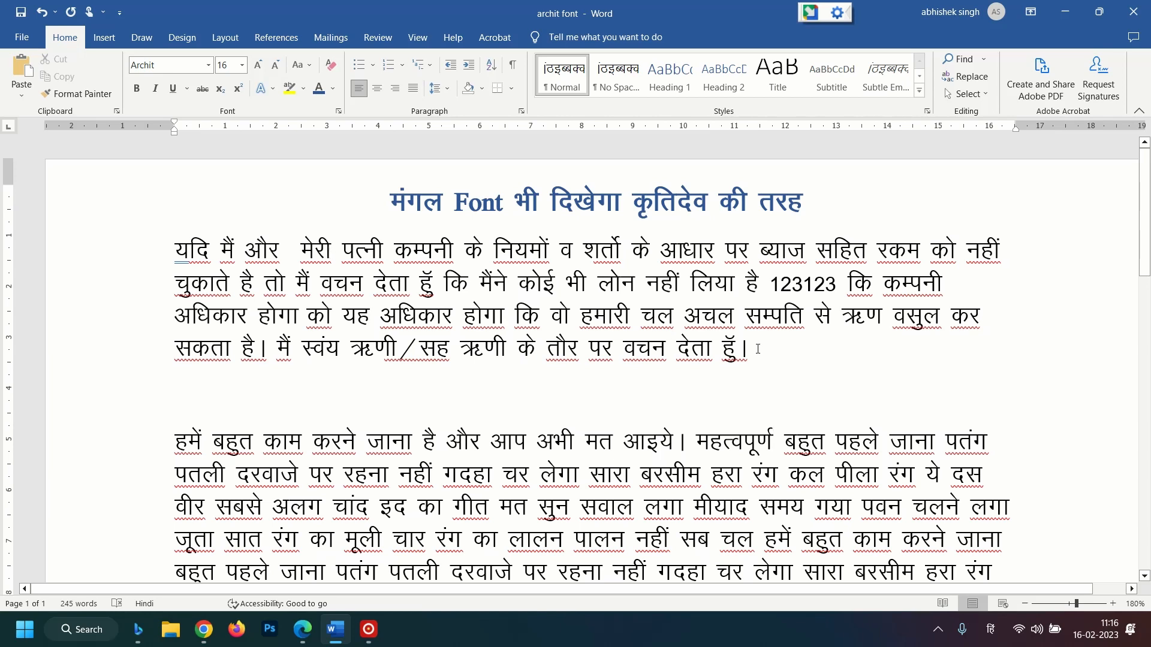
click(312, 294)
scroll(312, 295, down, 4)
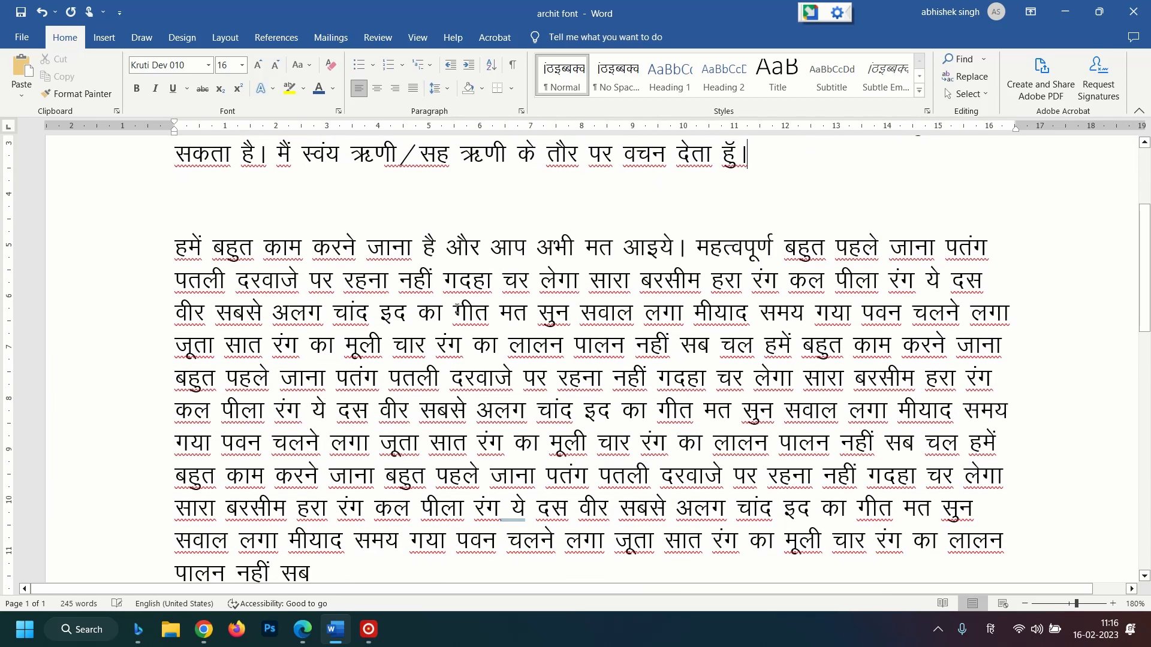
scroll(312, 295, up, 4)
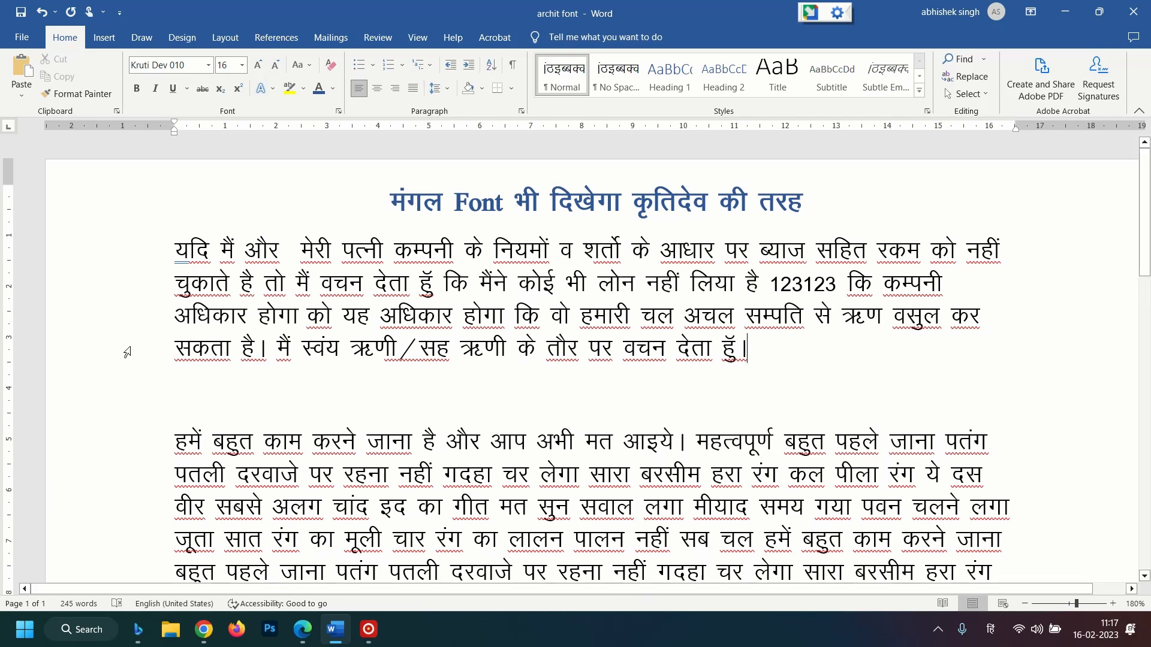
scroll(392, 446, down, 4)
scroll(392, 446, up, 4)
drag(175, 250, 748, 348)
click(175, 250)
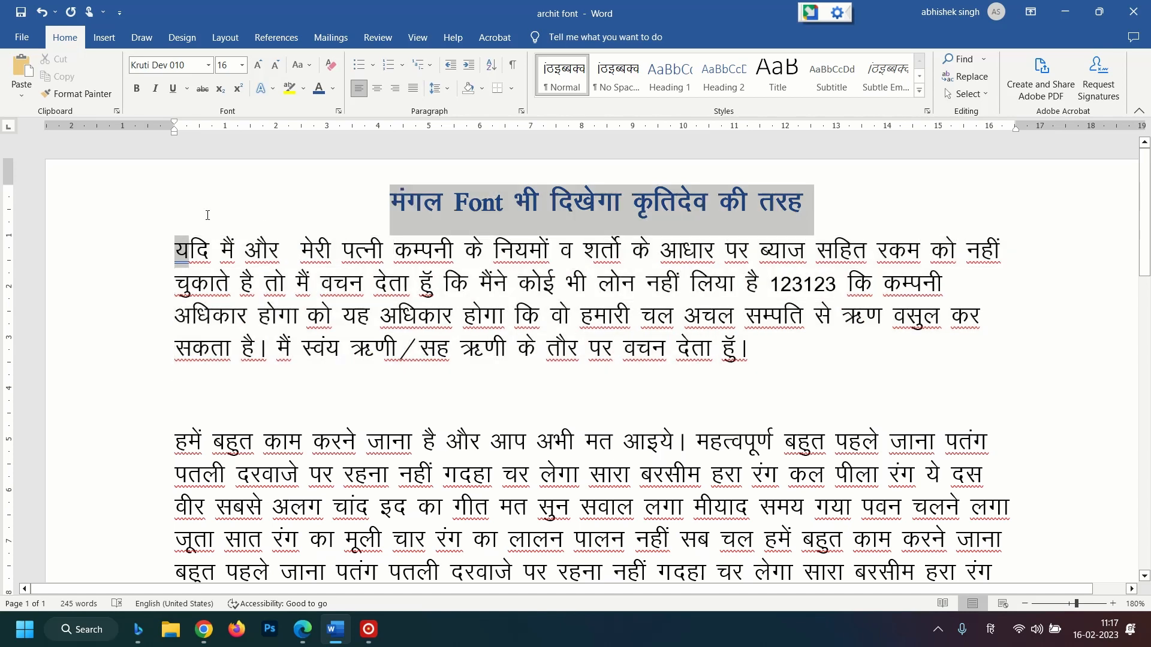
click(392, 306)
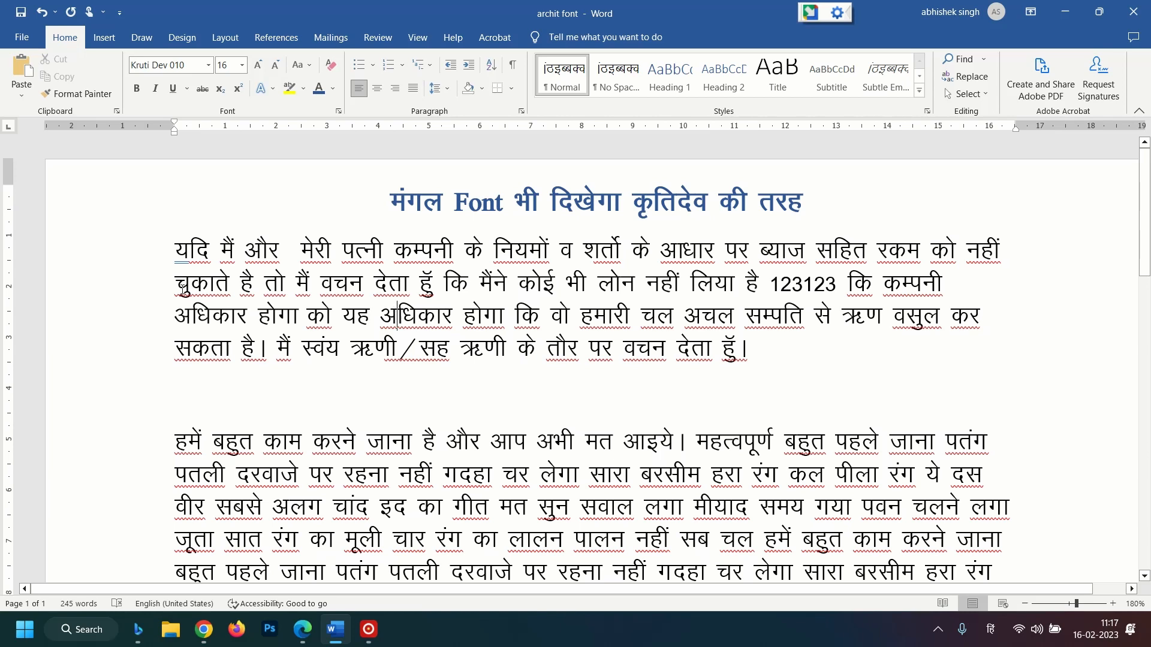
click(180, 243)
scroll(286, 343, down, 4)
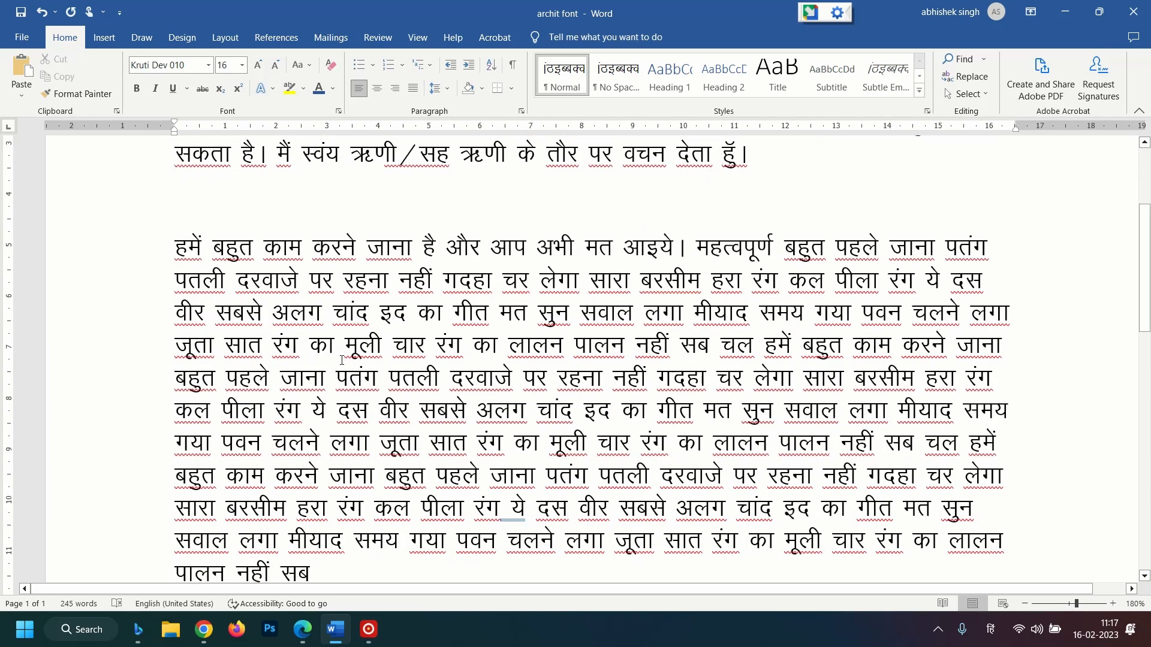
scroll(341, 362, up, 4)
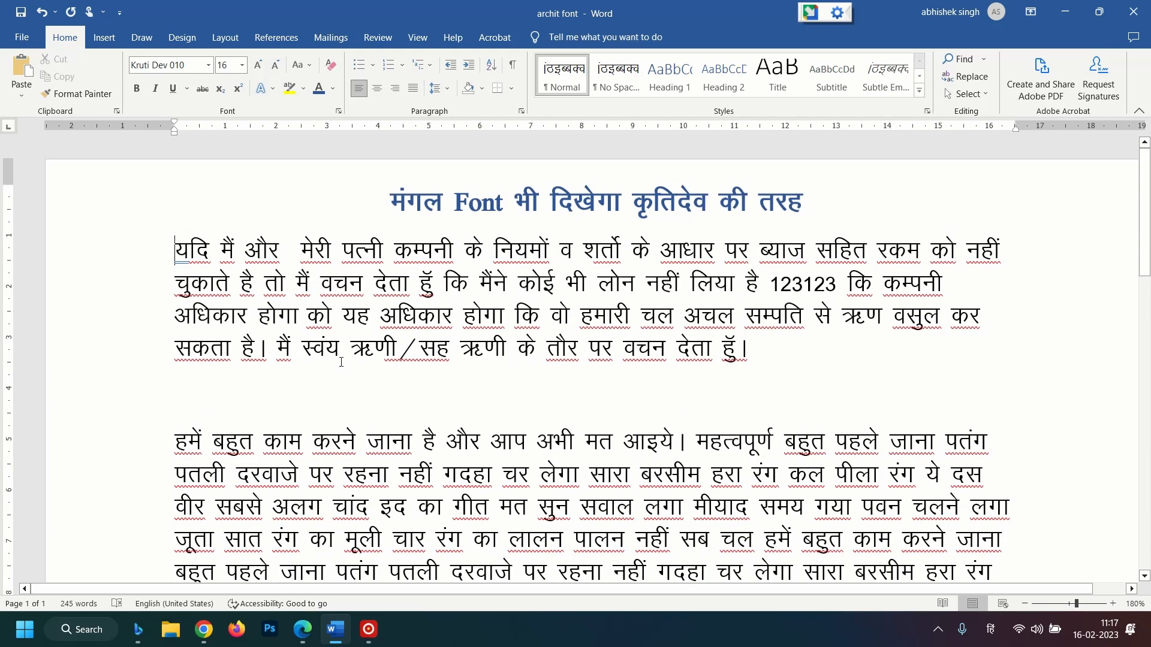